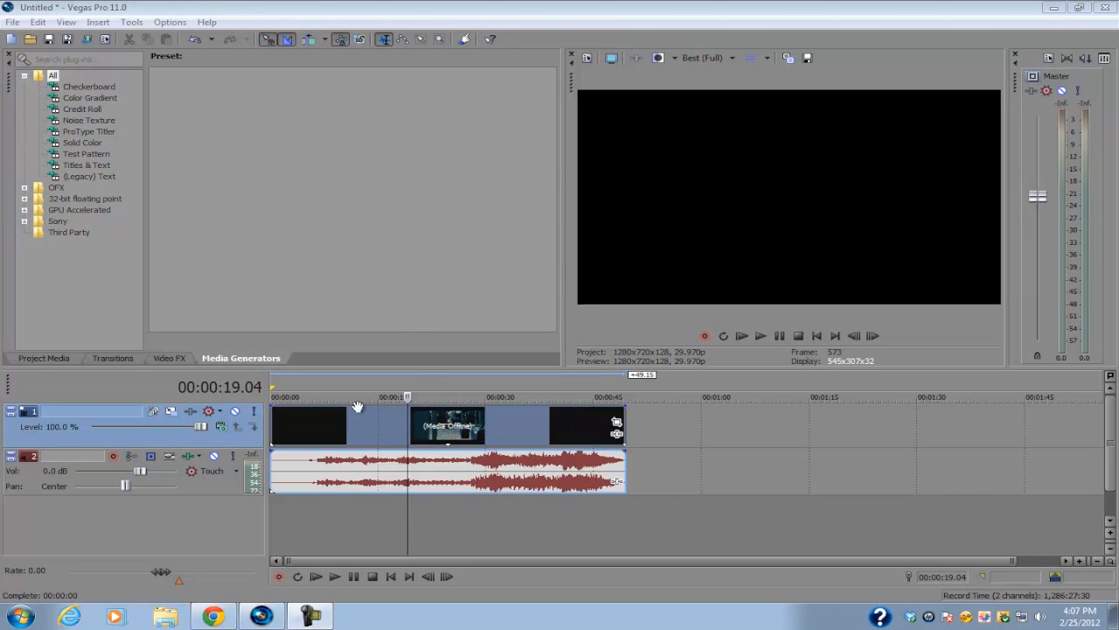
- Move the playhead to 00:00:15.00 and accept the custom settings of the MainConcept AVC/AAC Sony Tablet 720p render template
click(378, 426)
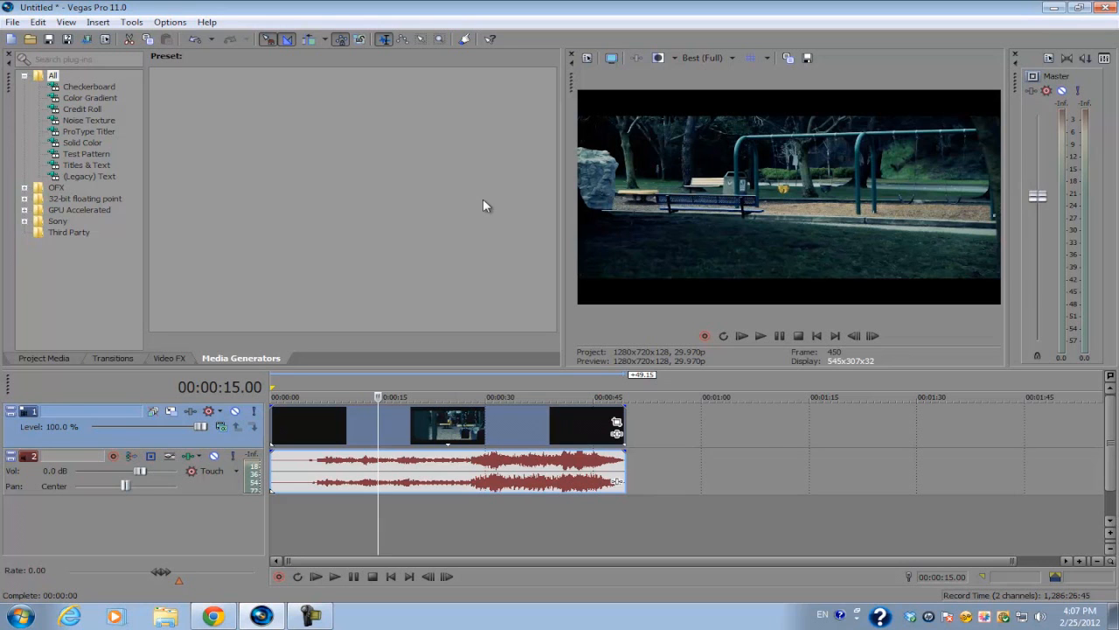
click(13, 22)
click(54, 121)
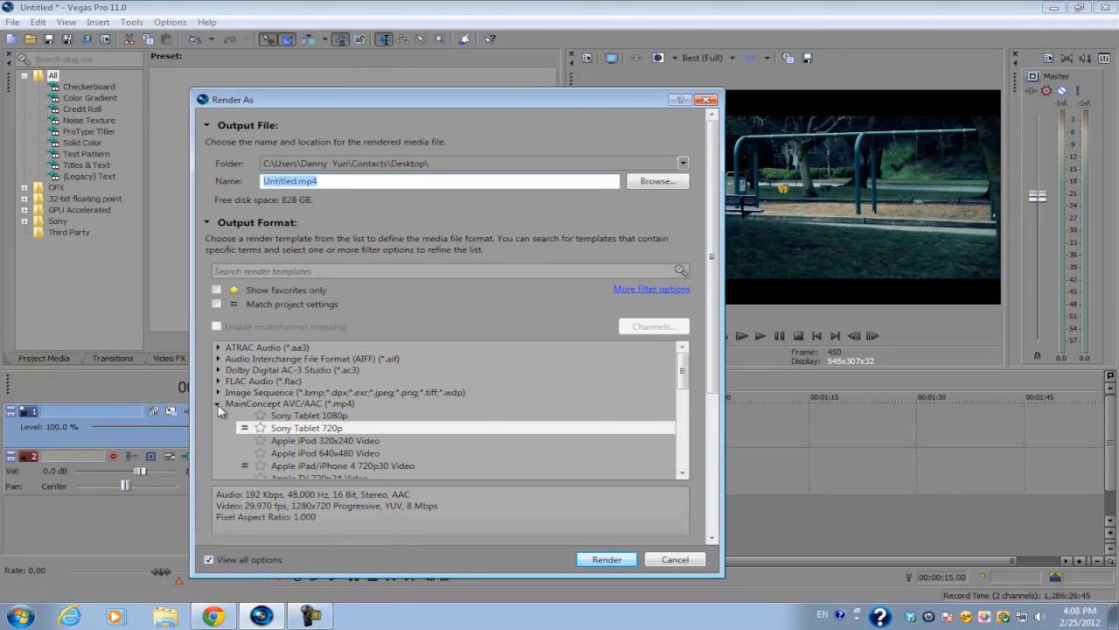
scroll(722, 328, down, 2)
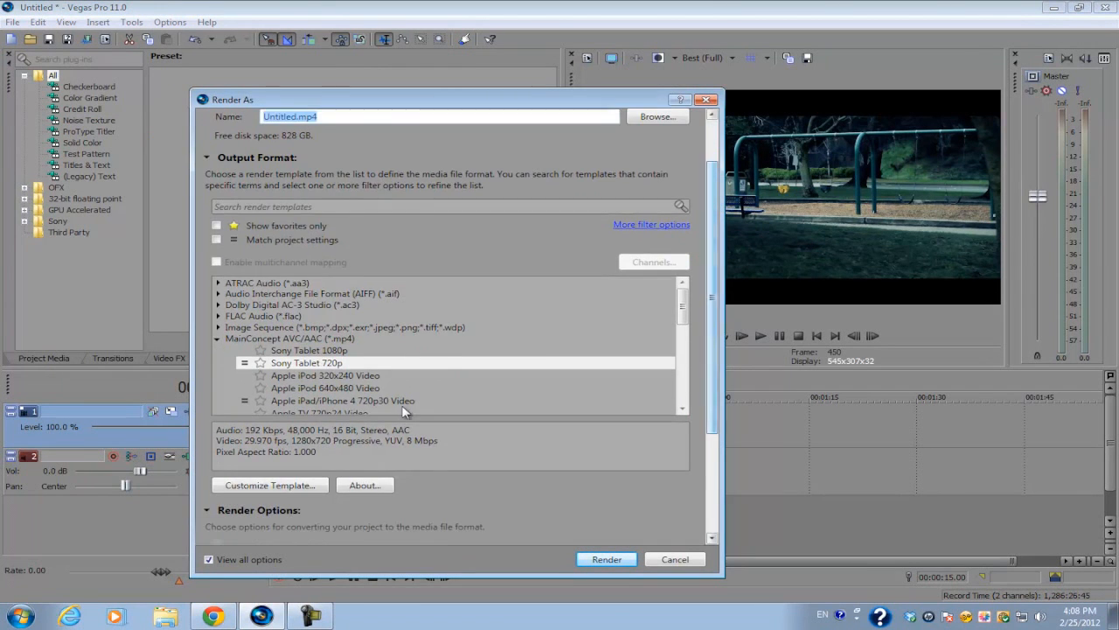
click(257, 483)
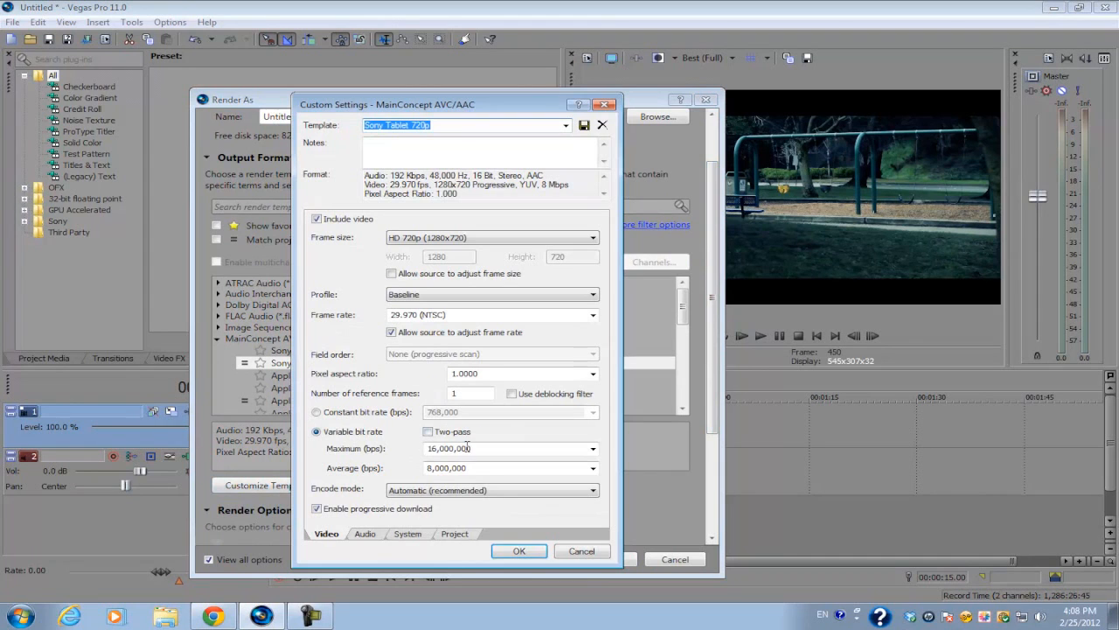
click(518, 551)
- Try to render the project with the customized Sony Tablet 720p template, overwriting the existing Untitled.mp4
click(612, 560)
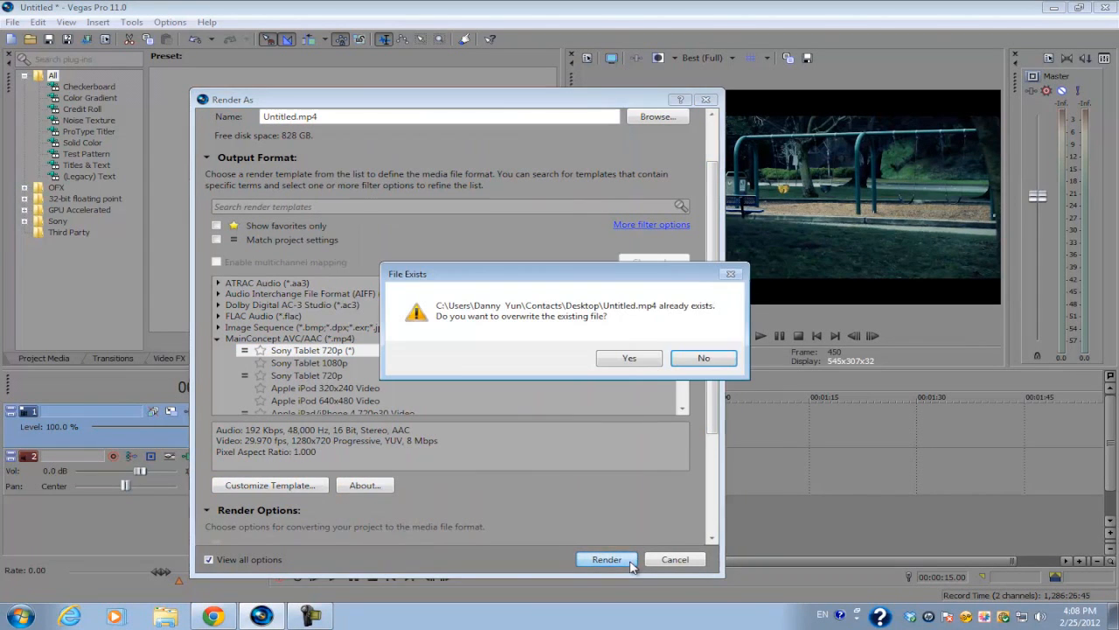
click(631, 359)
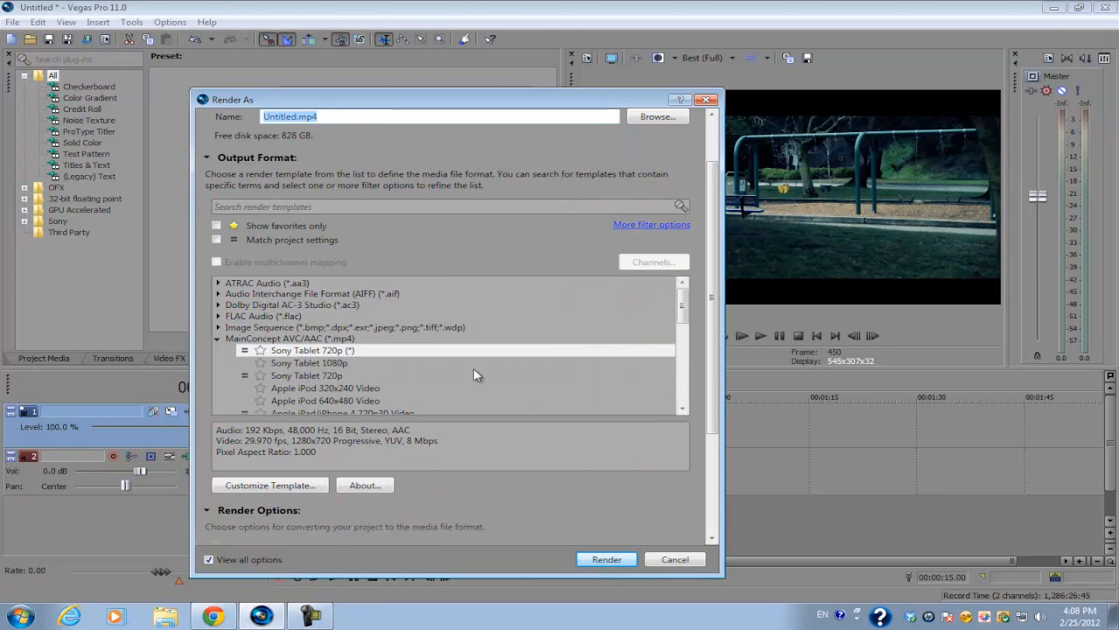
click(616, 561)
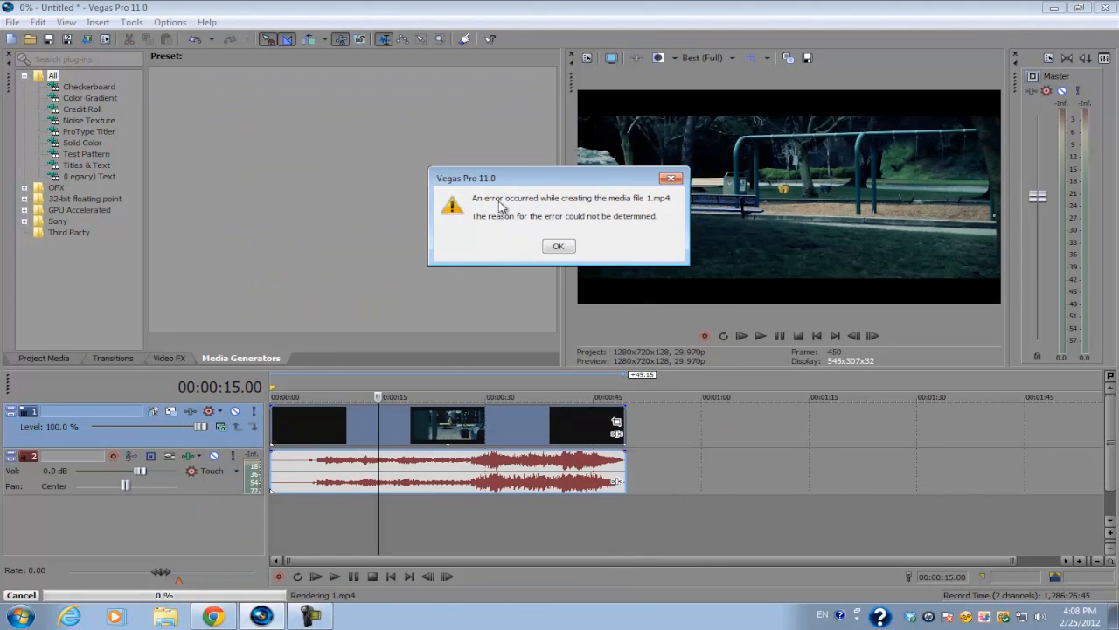
click(558, 246)
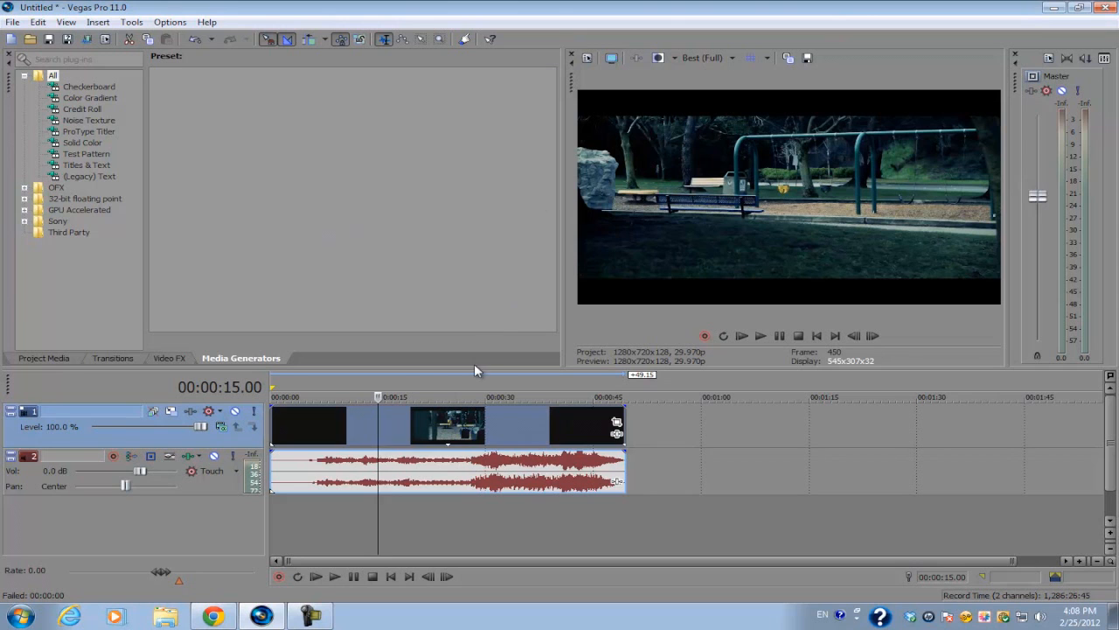
- Review the project's video properties, including frame size, the available templates and the pixel aspect ratio options
click(588, 60)
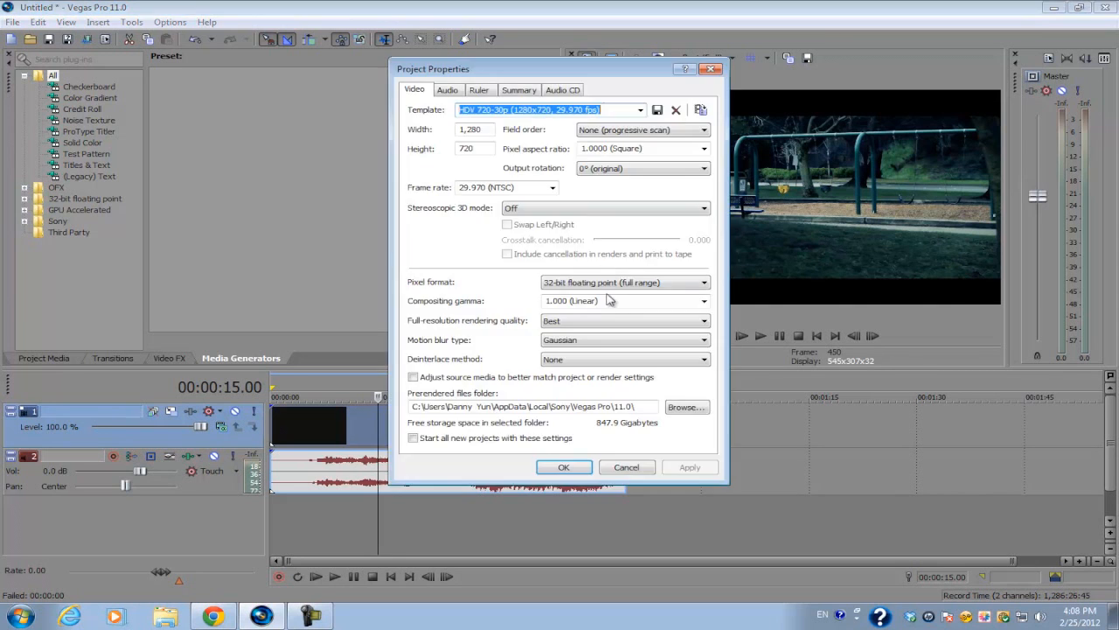
click(487, 129)
key(Tab)
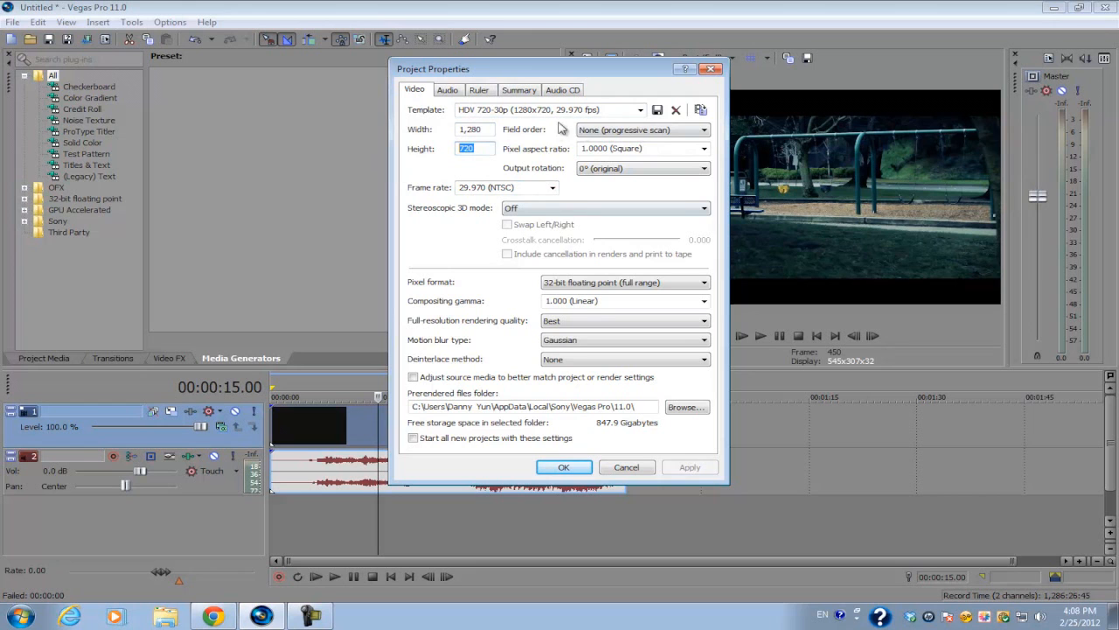
click(642, 111)
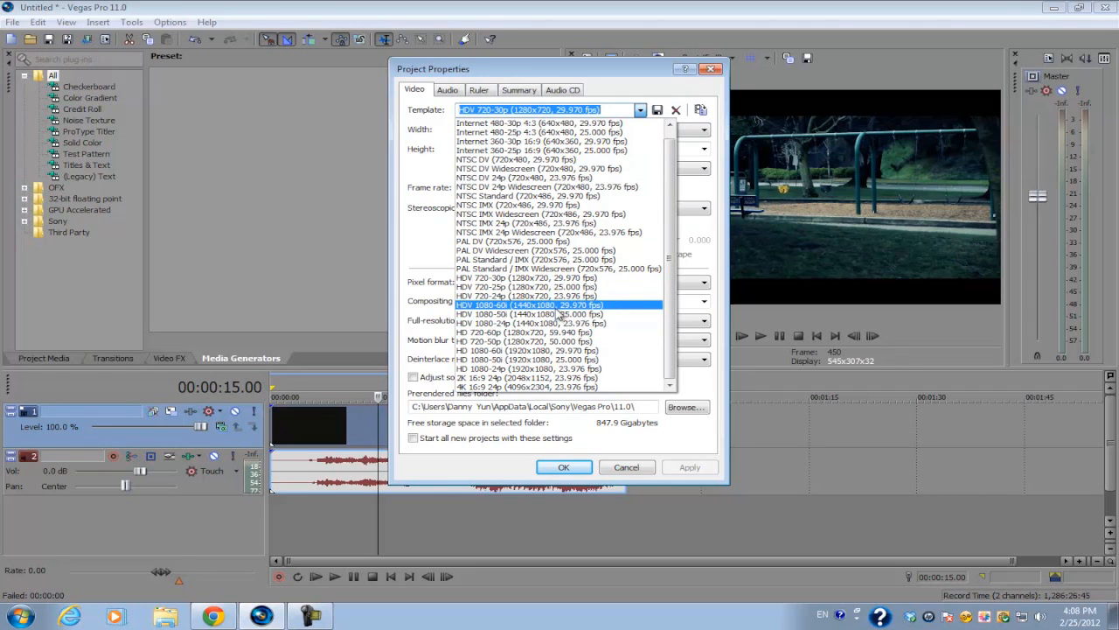
click(708, 243)
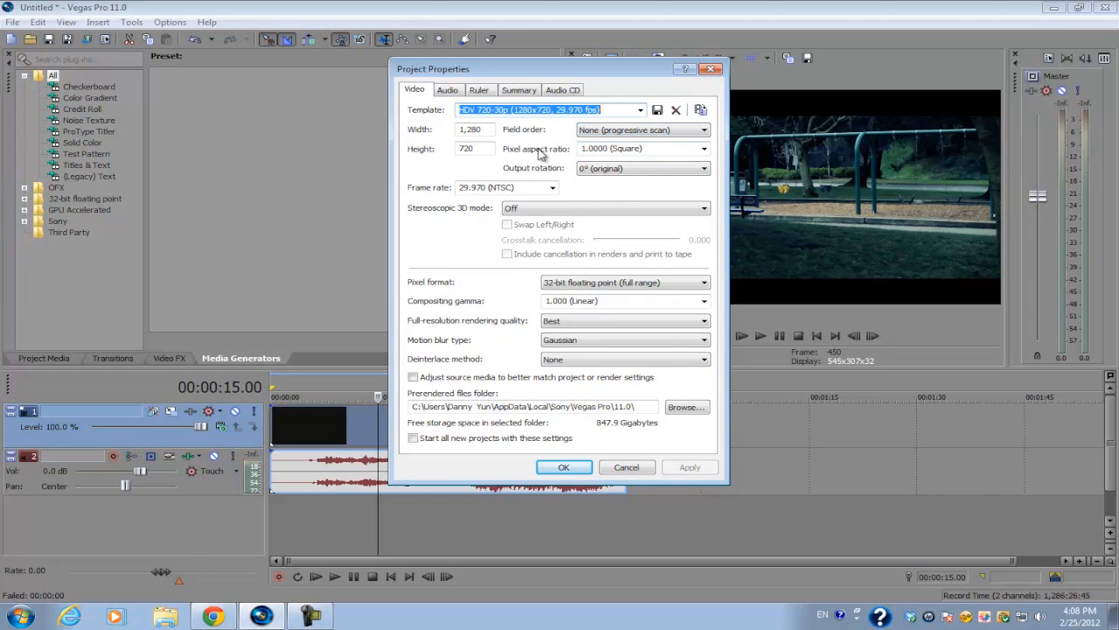
click(705, 151)
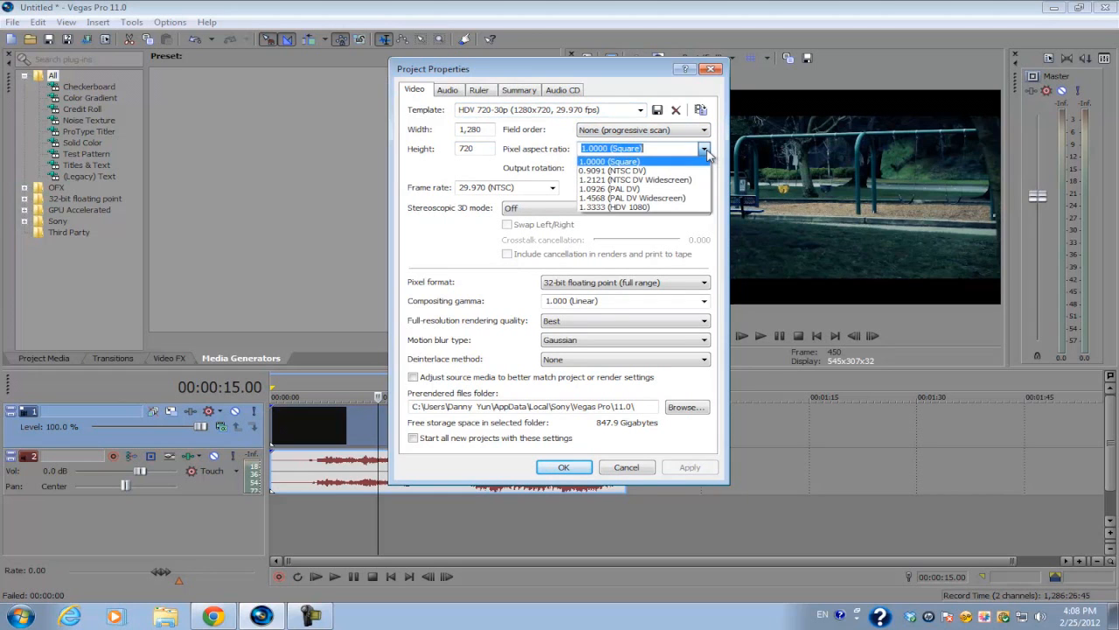
click(707, 152)
click(704, 152)
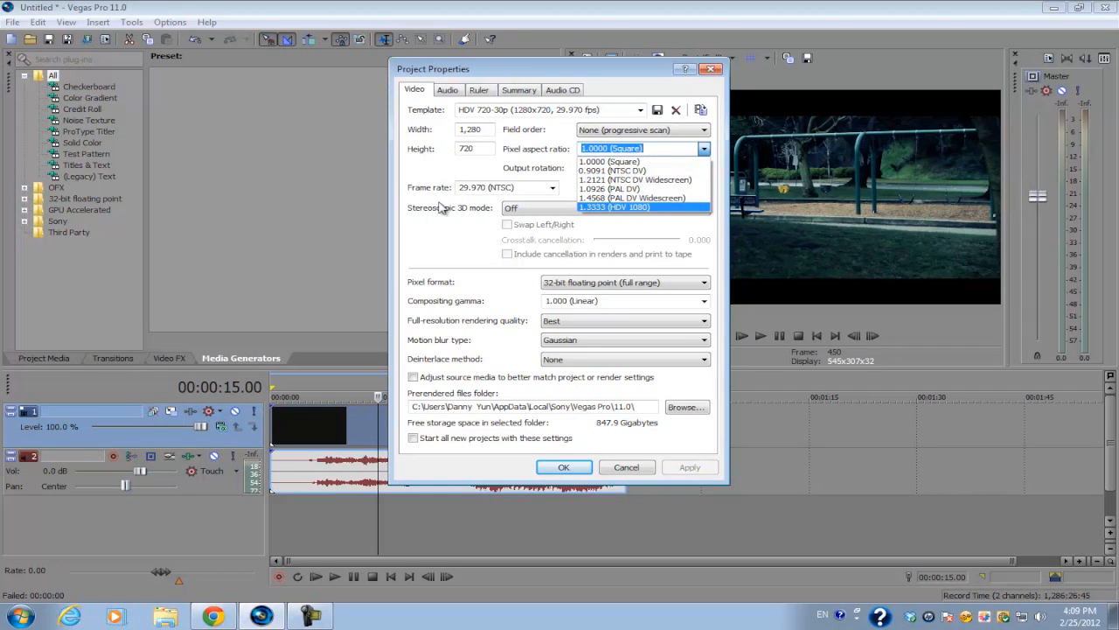
click(441, 238)
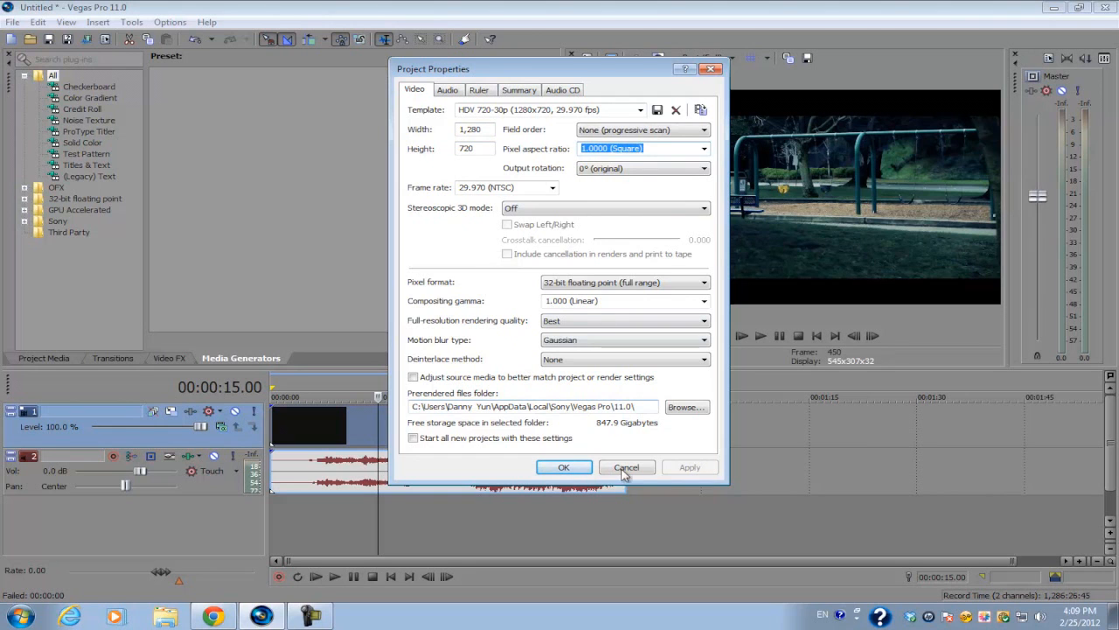
click(563, 467)
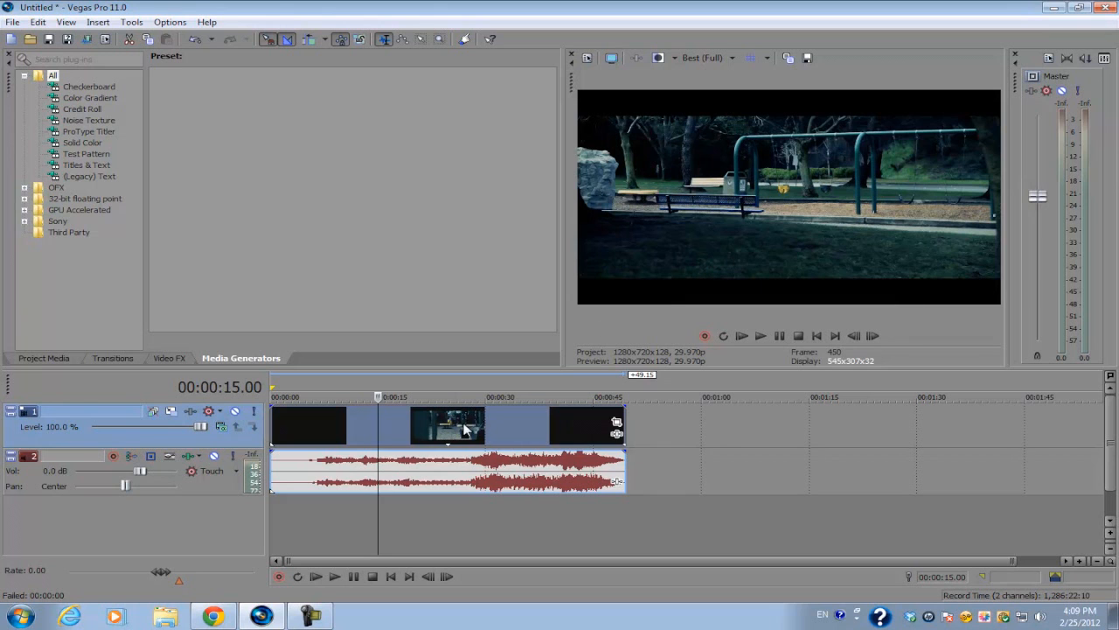
- Turn off Maintain aspect ratio in the properties of the video event on track 1
right_click(396, 420)
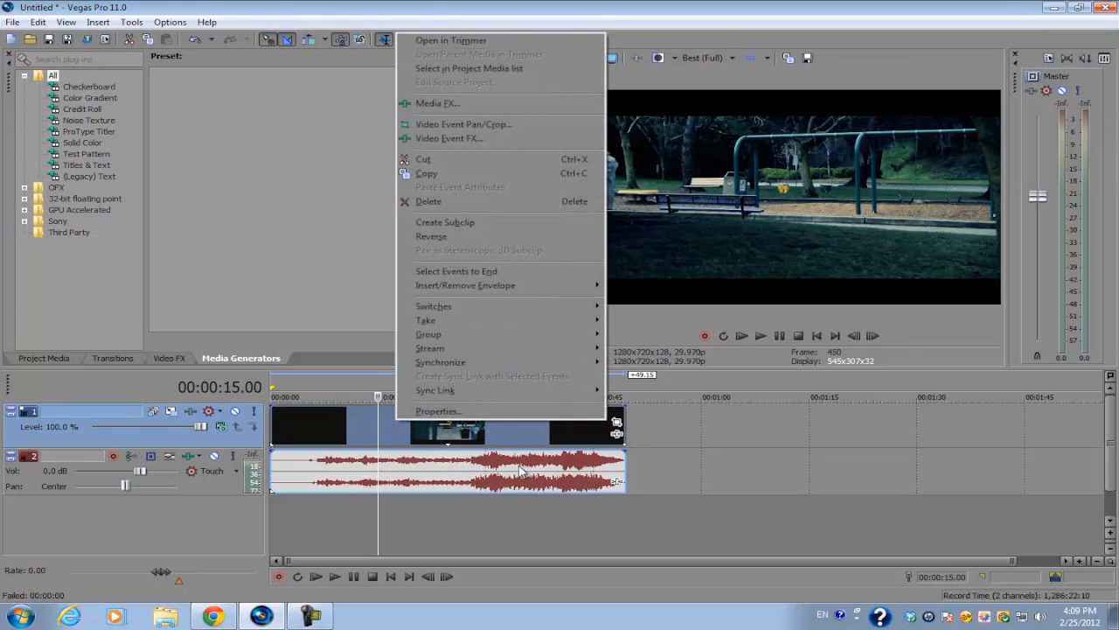
click(470, 415)
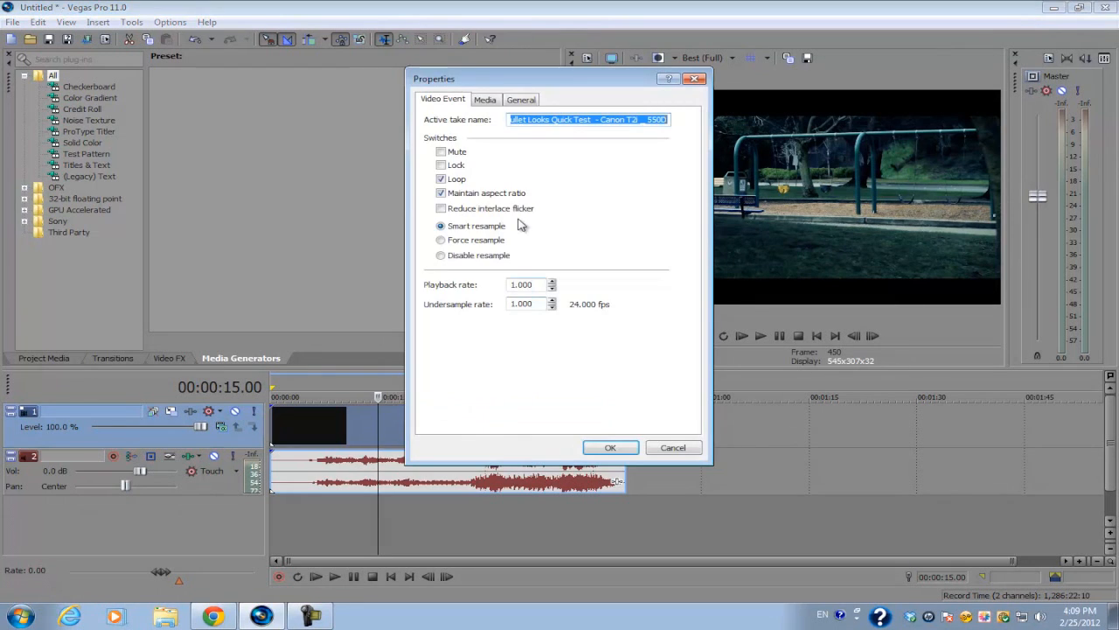
click(442, 193)
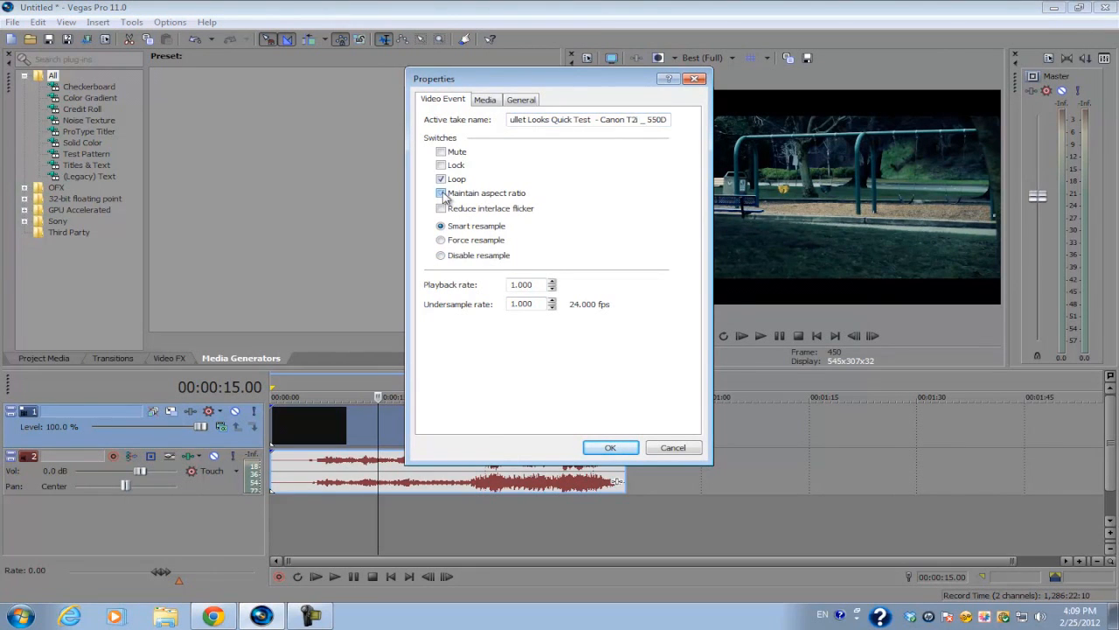
click(610, 447)
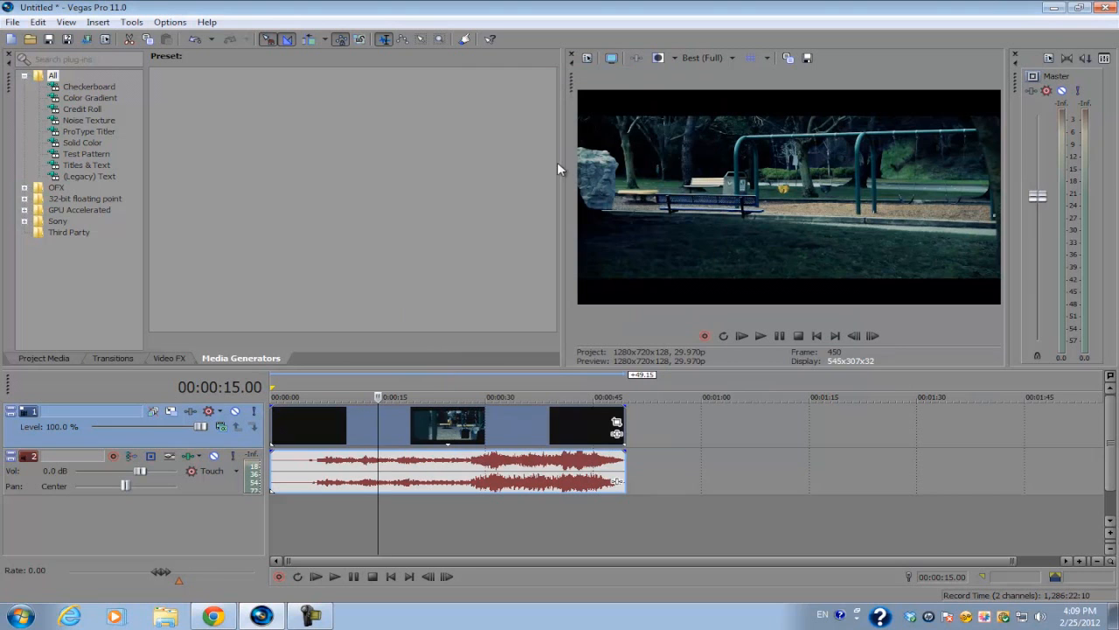
- Crop the video event about its centre to slightly less than 1,476 by 830 pixels in Event Pan/Crop, cutting off the black bars
click(616, 424)
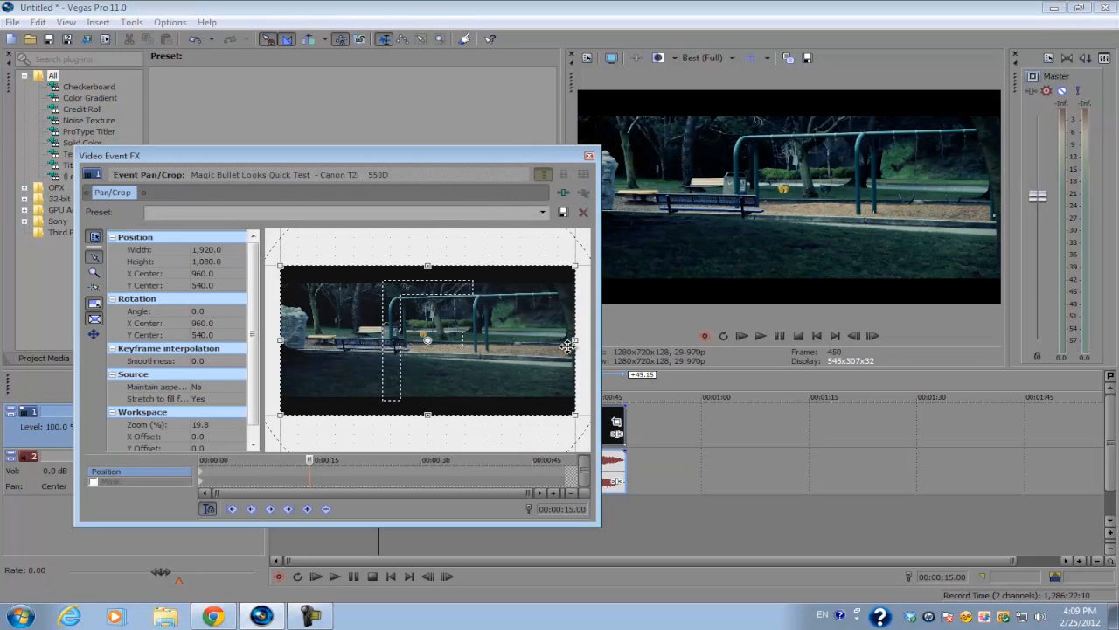
drag(573, 268, 542, 284)
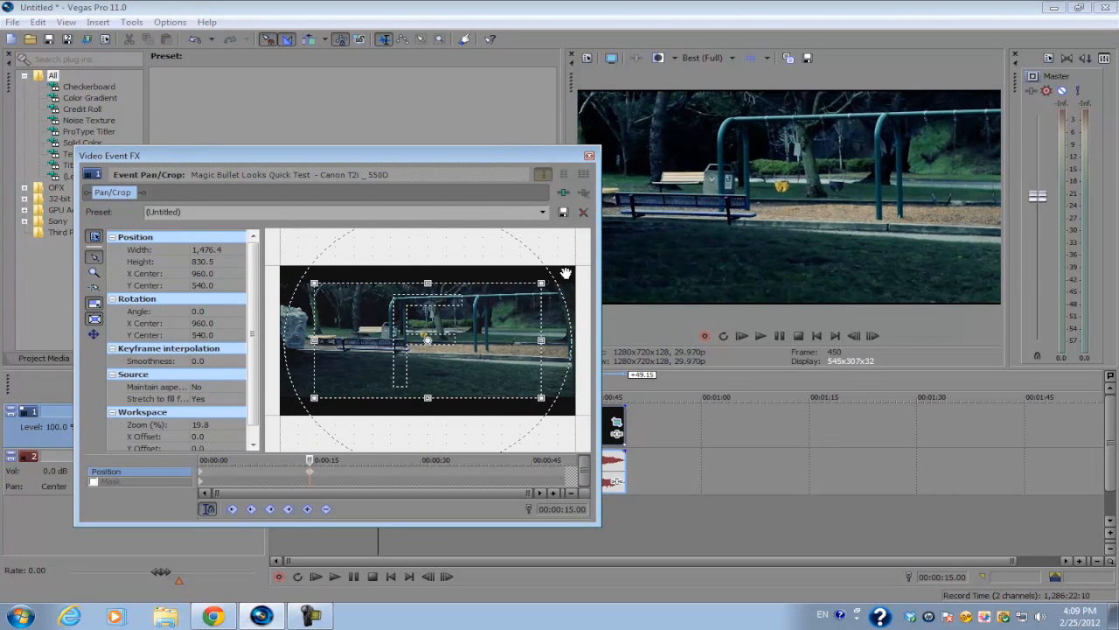
drag(541, 282, 537, 285)
click(589, 157)
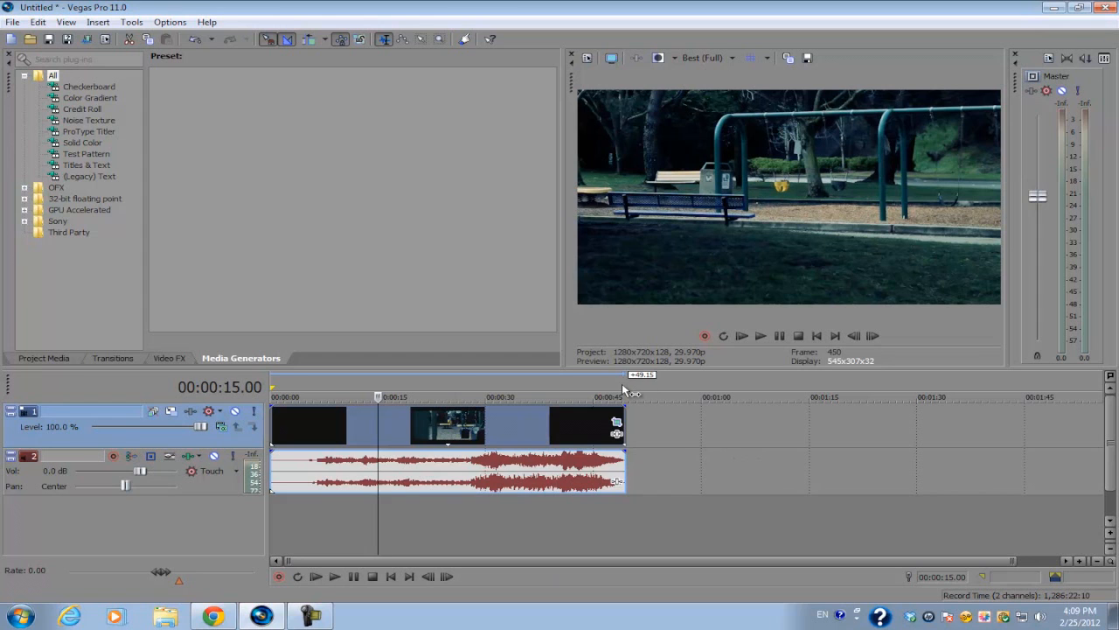
- Set the timeline's loop region to span the whole clip, from 00:00:00.00 to 00:00:49.15
drag(624, 389, 577, 386)
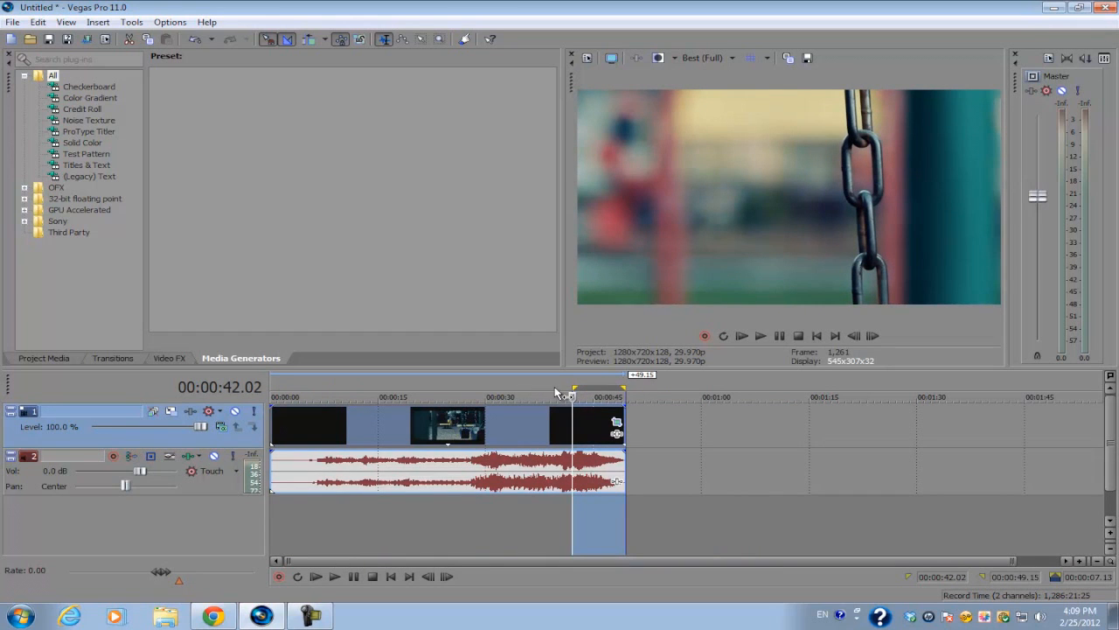
drag(570, 387, 259, 395)
drag(557, 387, 634, 385)
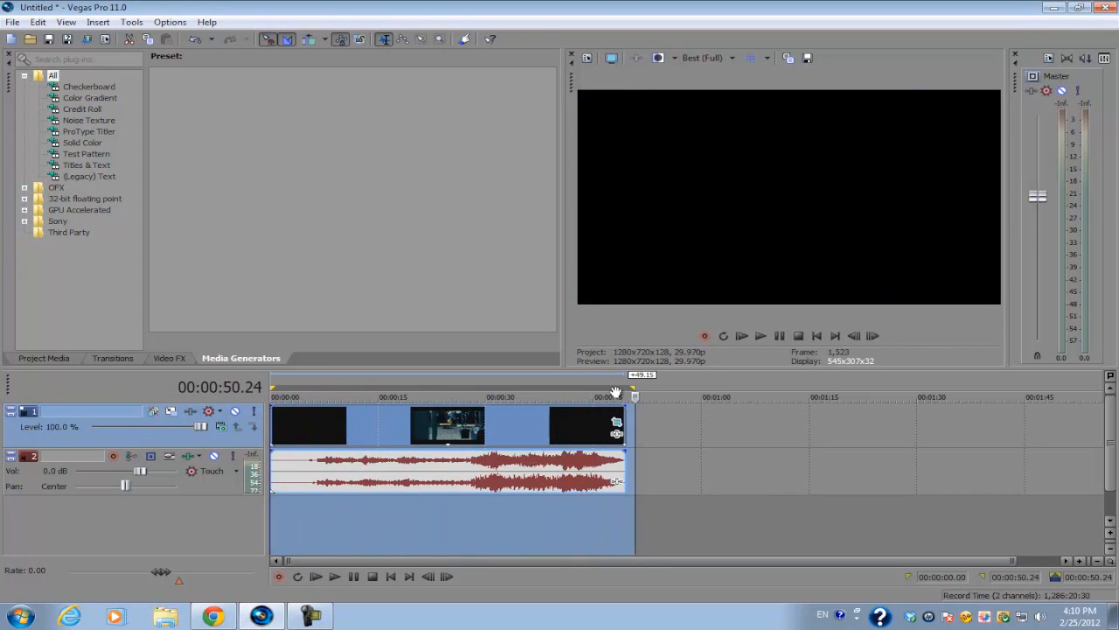
drag(638, 393, 626, 391)
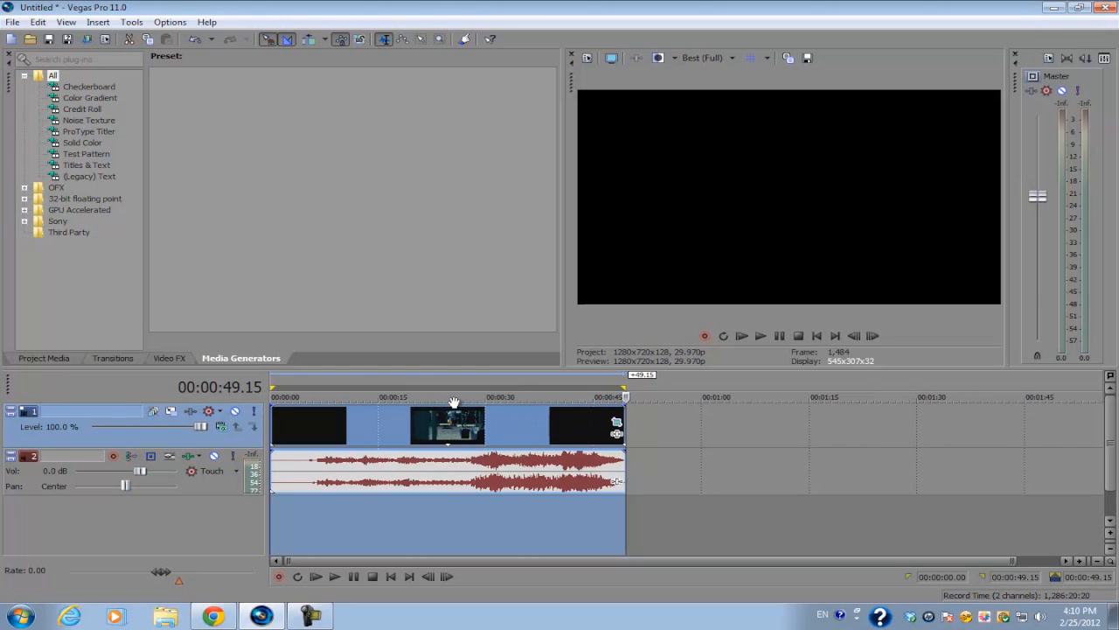
- Open the render settings and choose the Internet HD 720p template under MainConcept AVC/AAC (*.mp4)
click(12, 21)
click(73, 122)
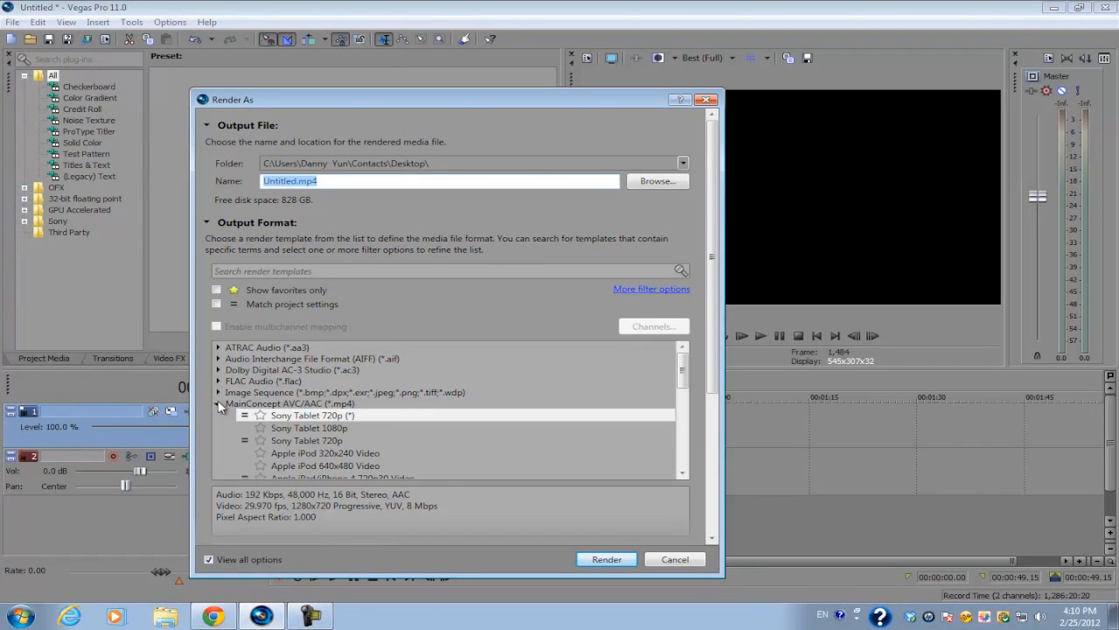
click(220, 404)
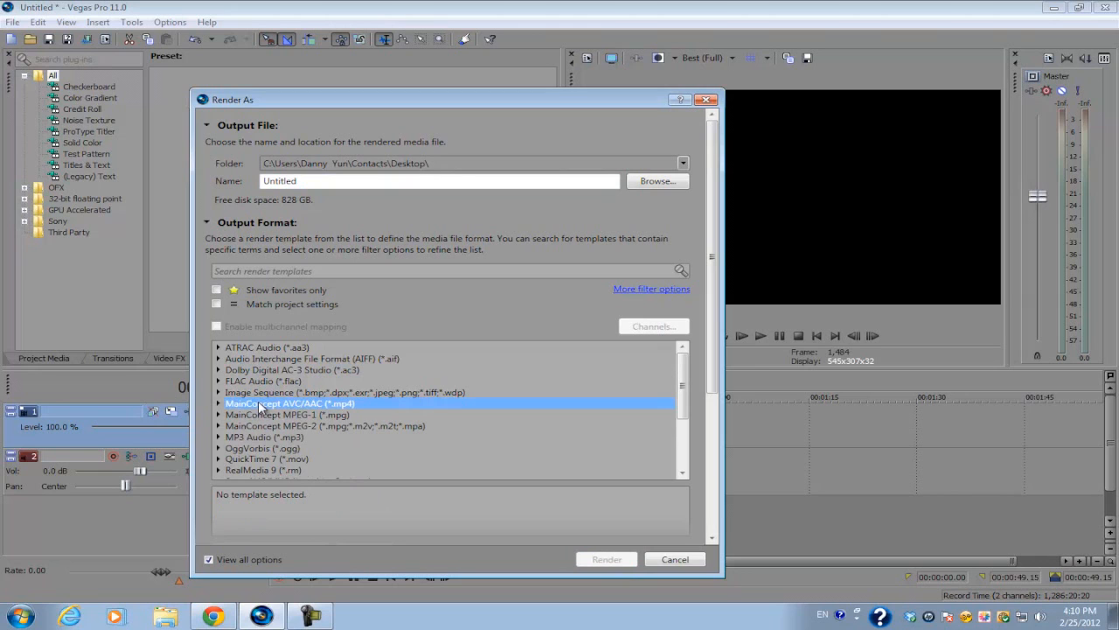
scroll(283, 416, down, 1)
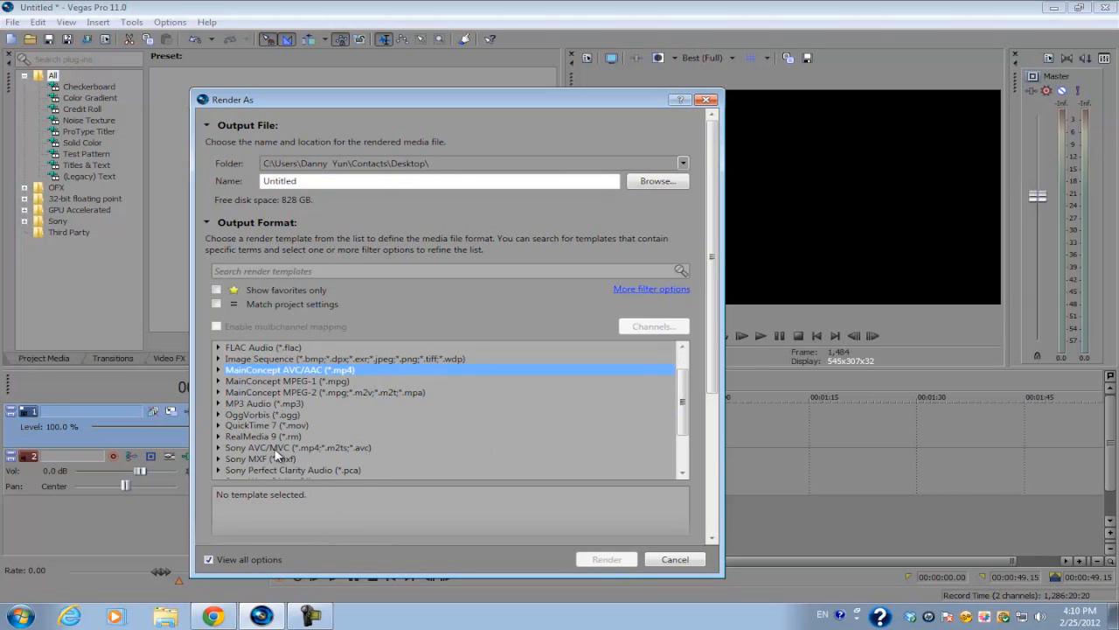
click(219, 370)
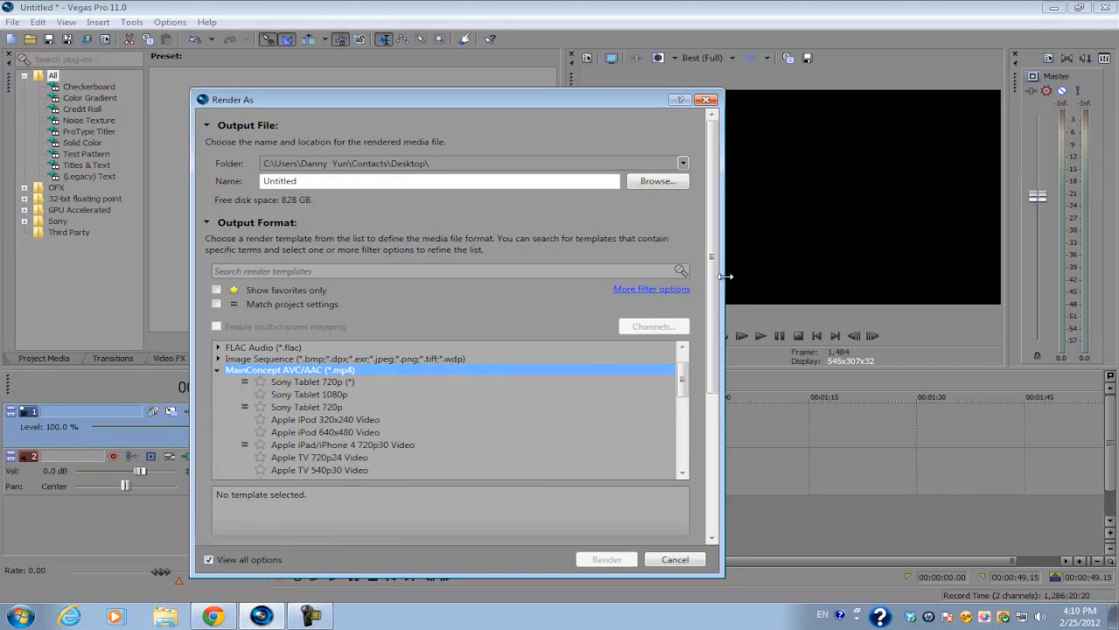
drag(716, 277, 723, 303)
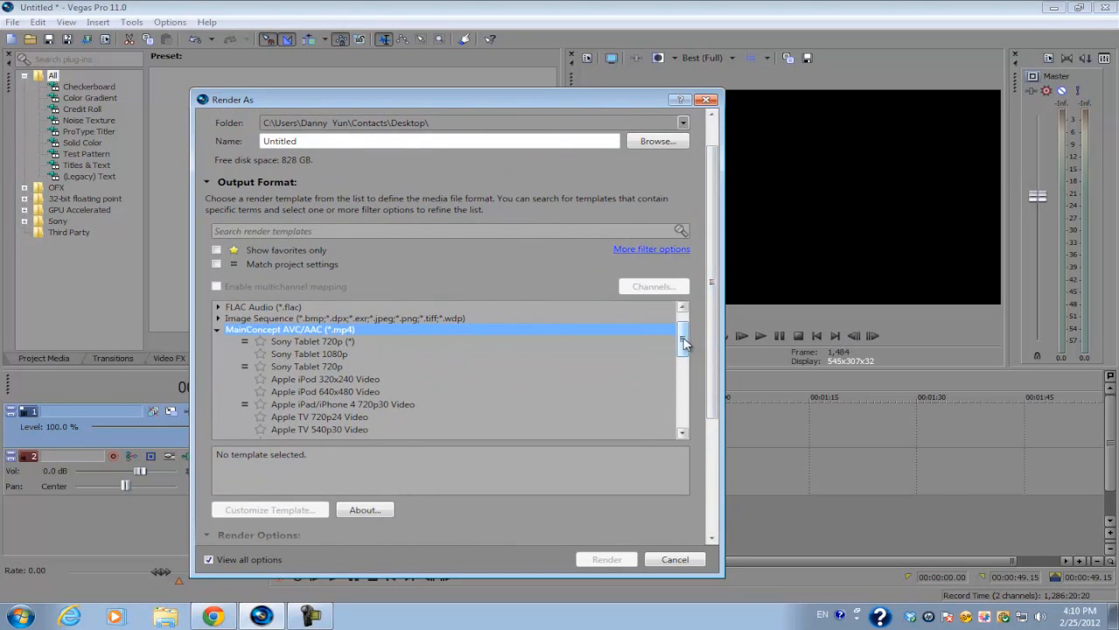
click(341, 401)
click(219, 329)
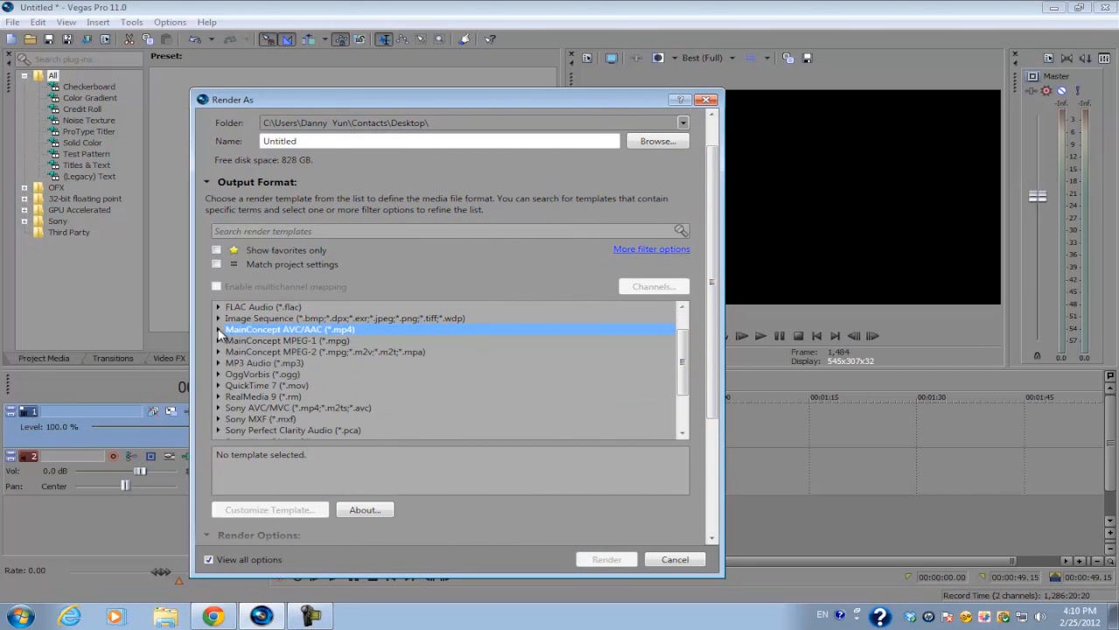
click(219, 329)
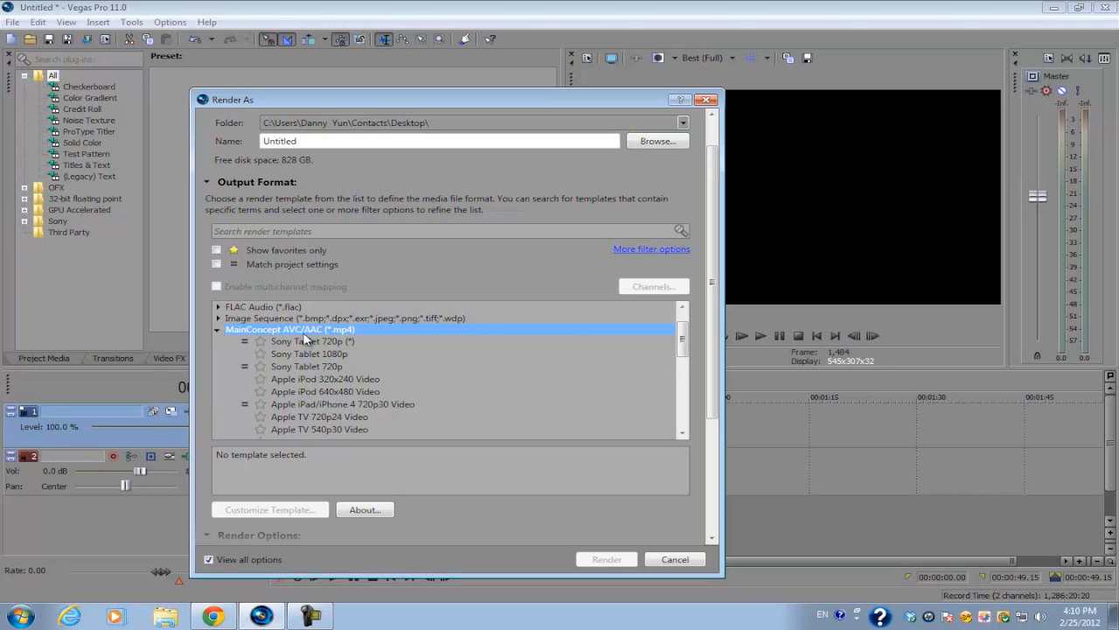
click(336, 354)
scroll(353, 407, down, 3)
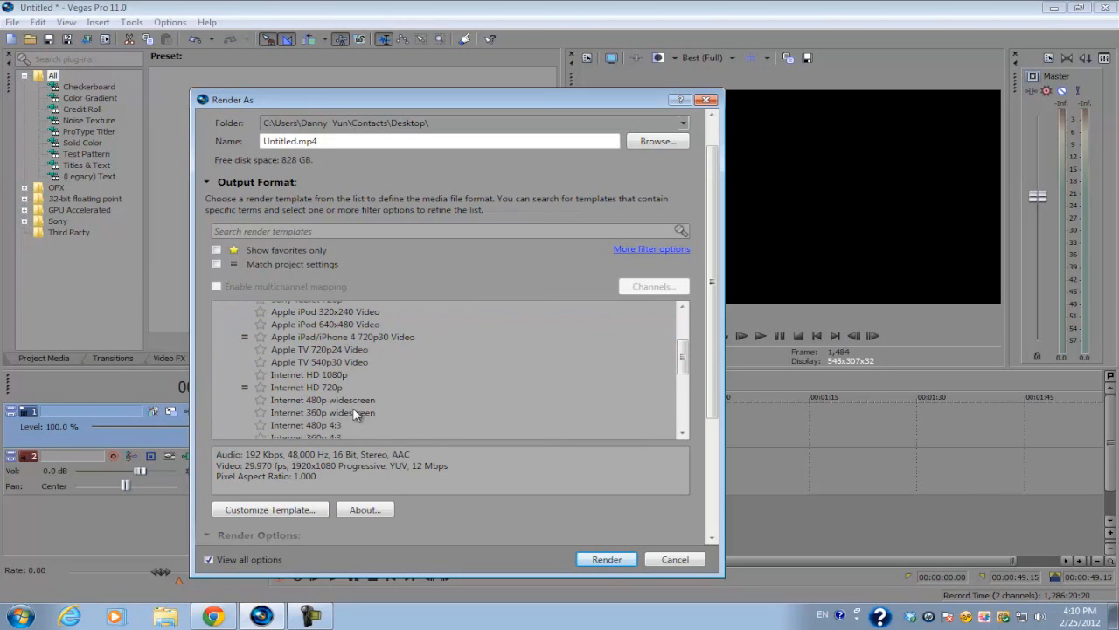
click(328, 390)
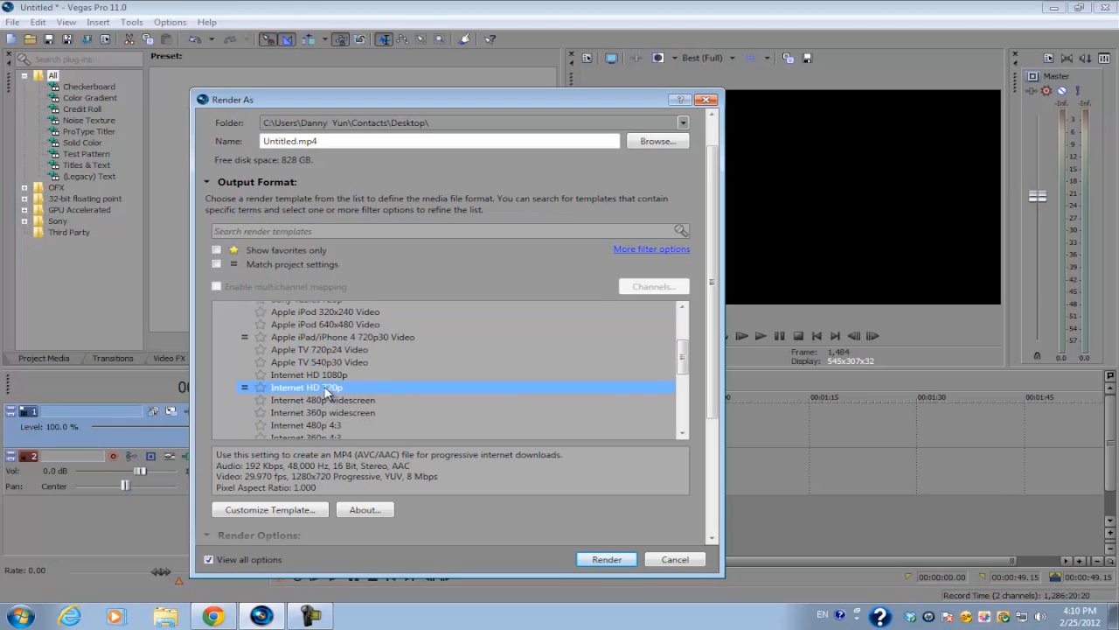
- Open the custom settings of the Internet HD 720p template and examine the available frame sizes
scroll(235, 442, down, 2)
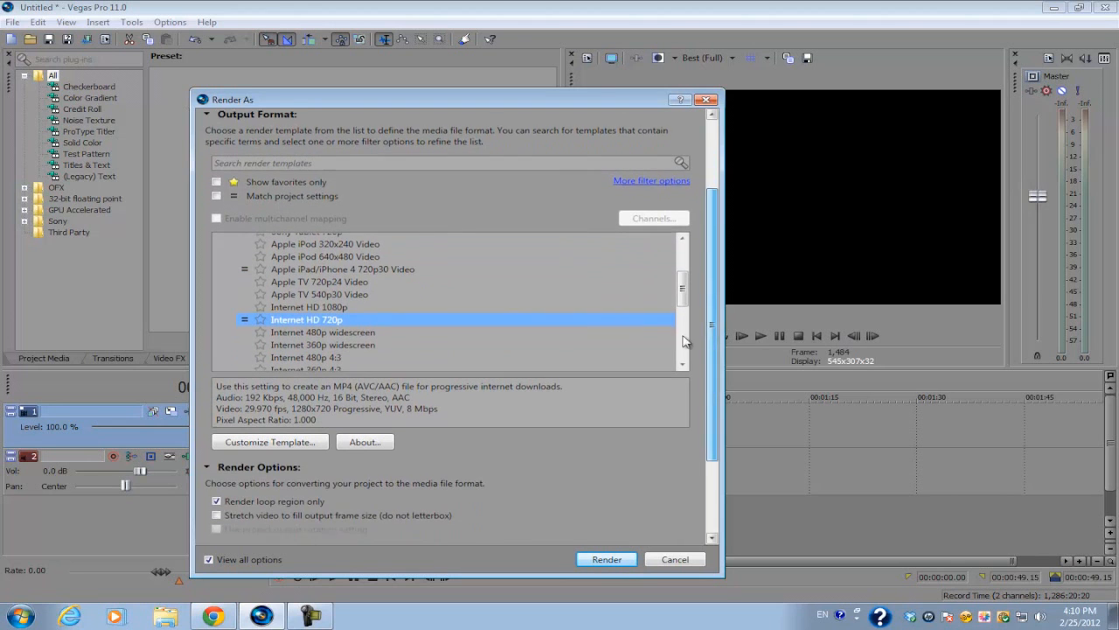
click(250, 444)
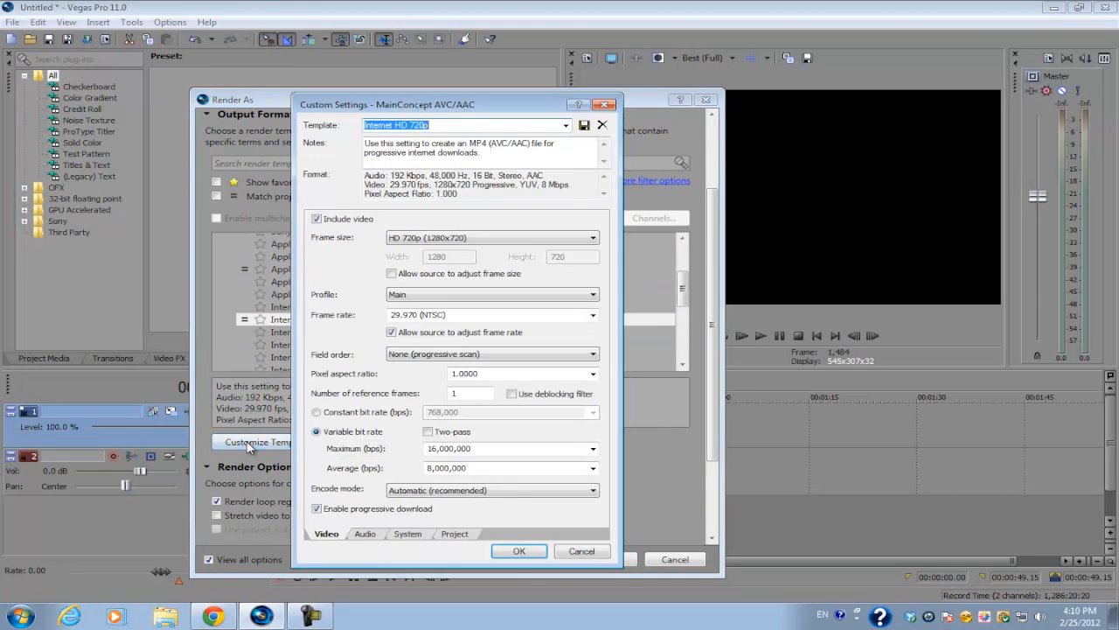
click(543, 238)
click(543, 237)
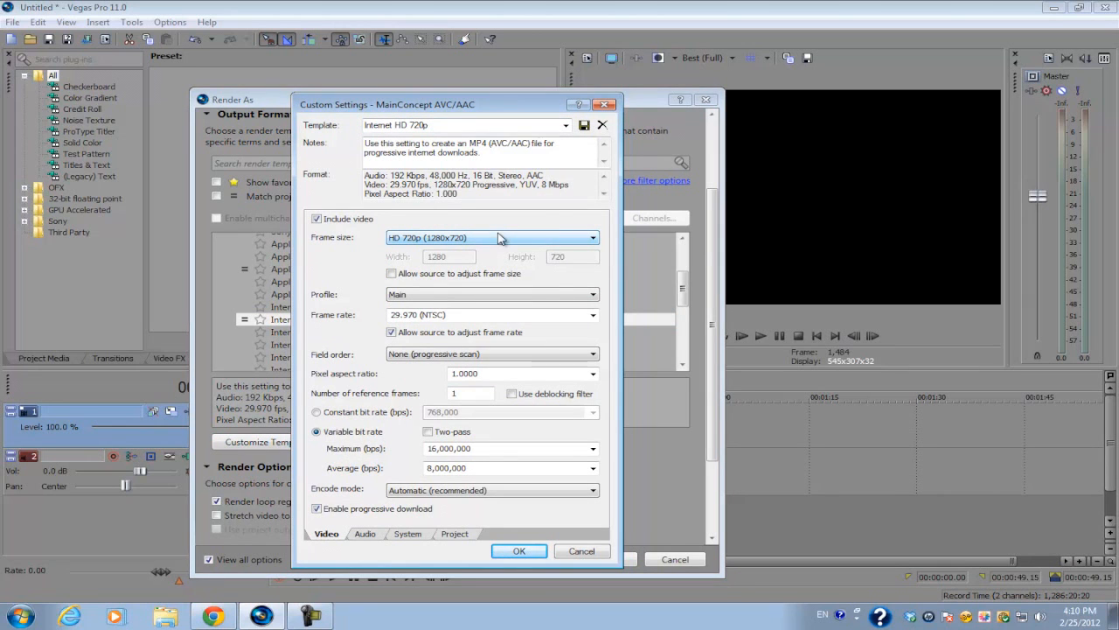
click(490, 237)
click(490, 238)
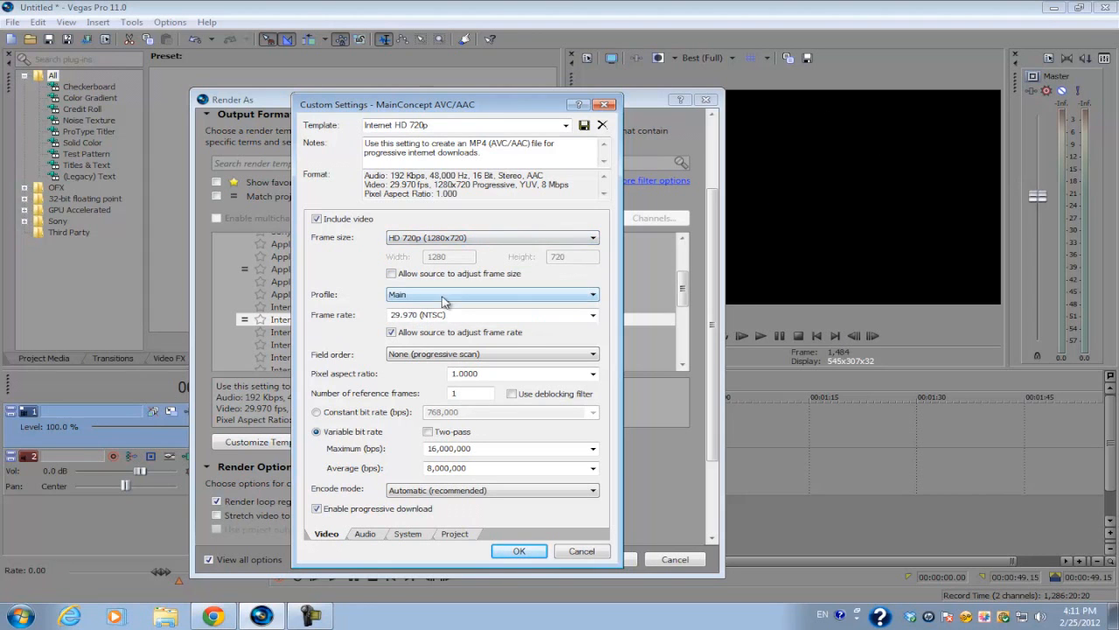
click(482, 241)
click(479, 242)
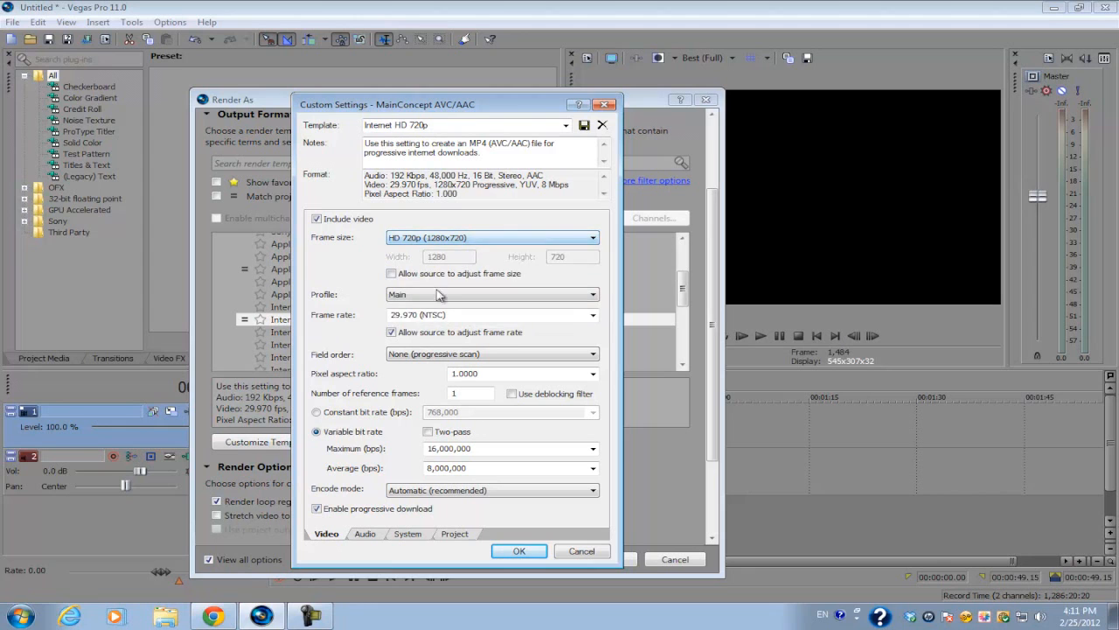
- Turn off Allow source to adjust frame rate and look through the frame rate options
click(392, 333)
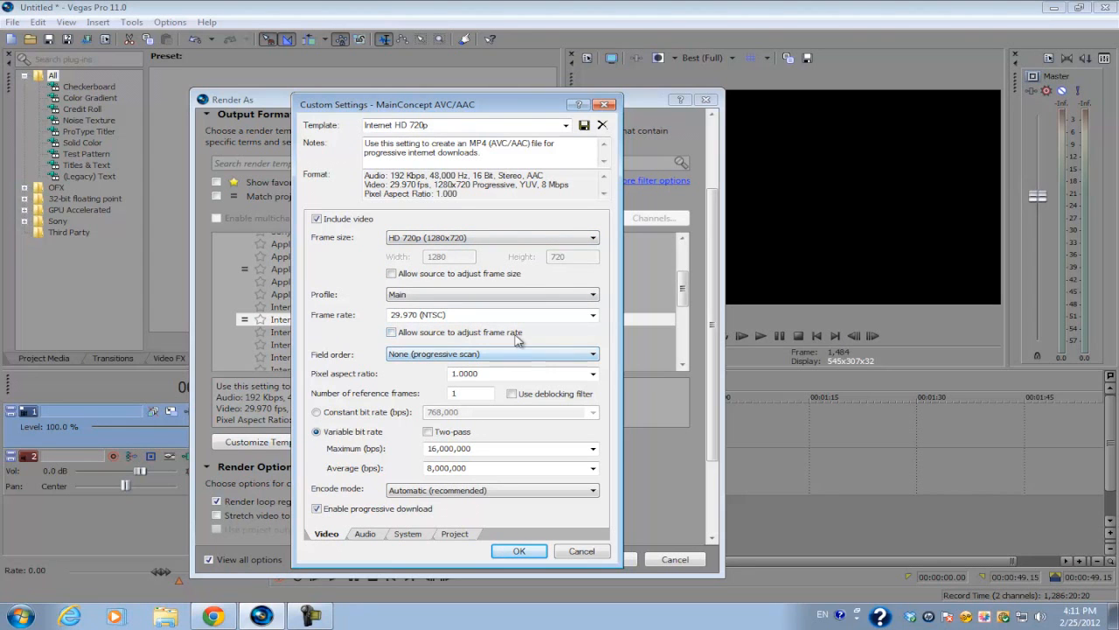
click(593, 316)
click(592, 316)
click(593, 316)
click(593, 316)
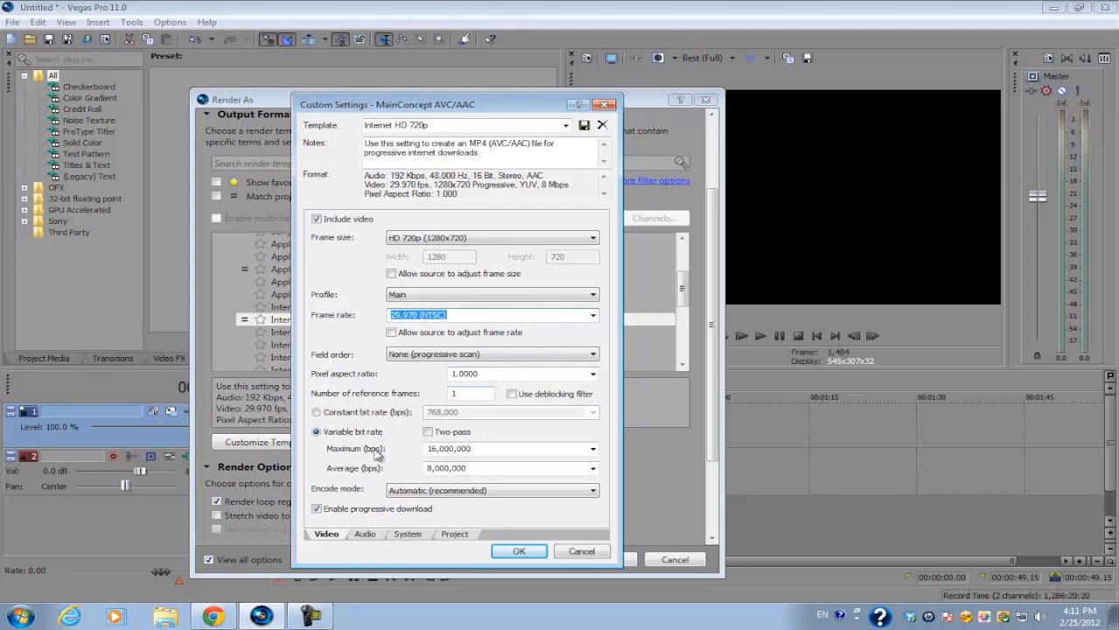
- Try switching the video encoding between constant and variable bit rate, ending on constant
click(317, 413)
click(317, 433)
click(317, 413)
click(318, 434)
click(318, 433)
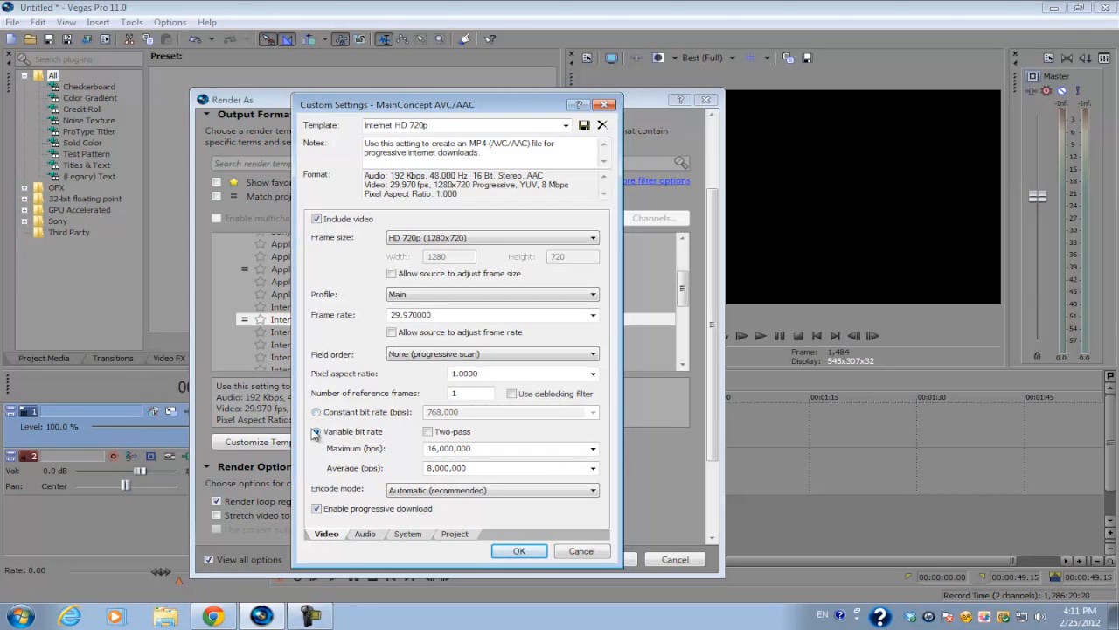
click(317, 413)
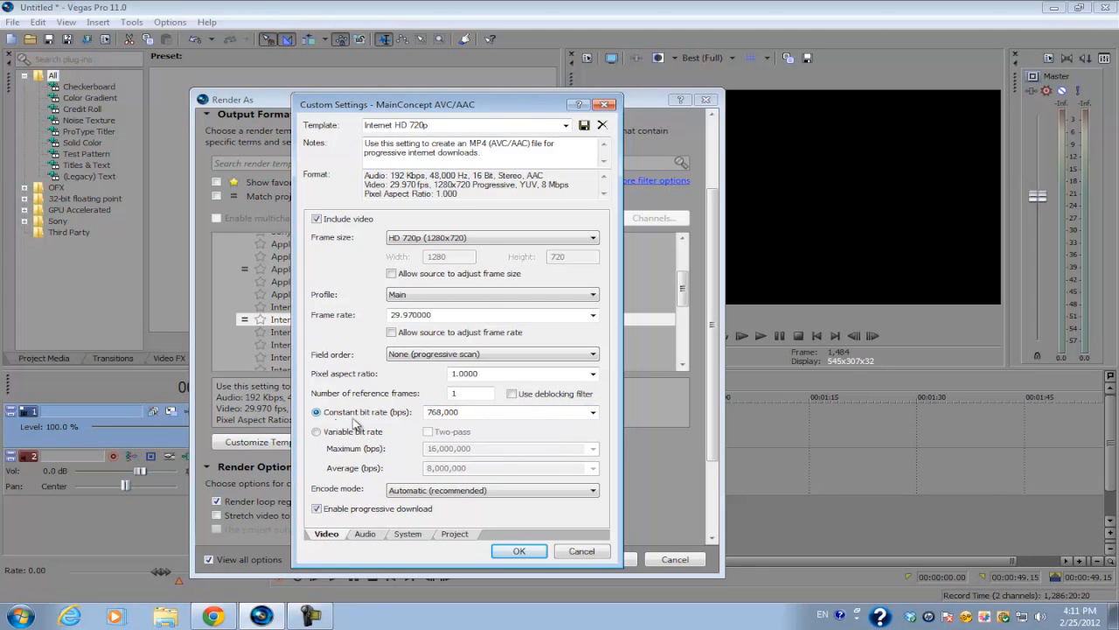
- Compare the constant bit rate values with the variable bit rate settings, and close the custom settings without applying them
click(593, 412)
click(593, 411)
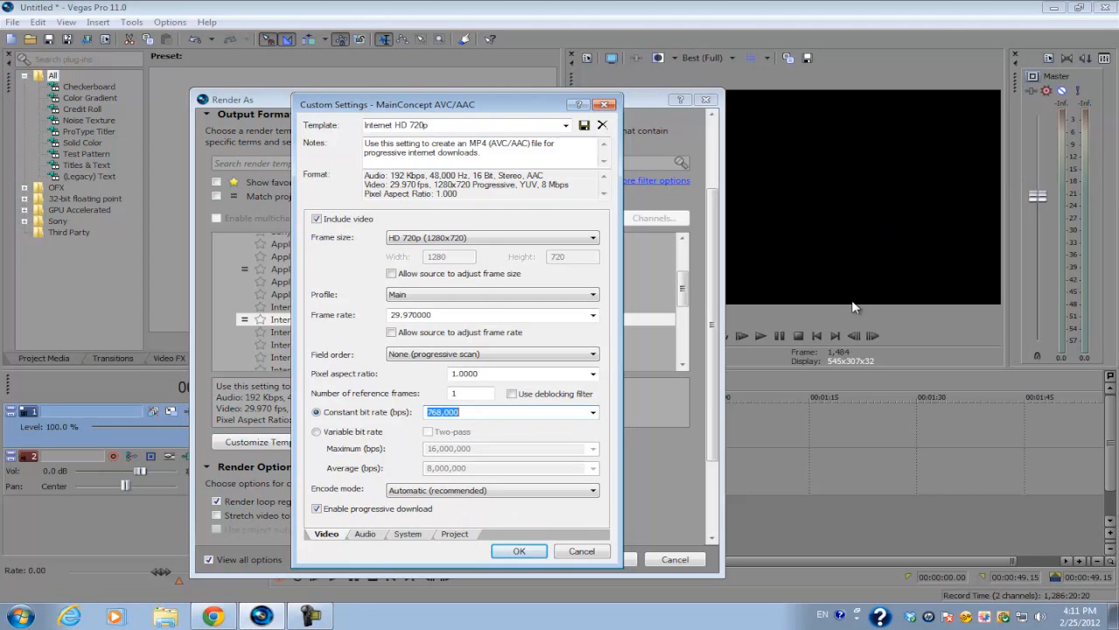
click(593, 412)
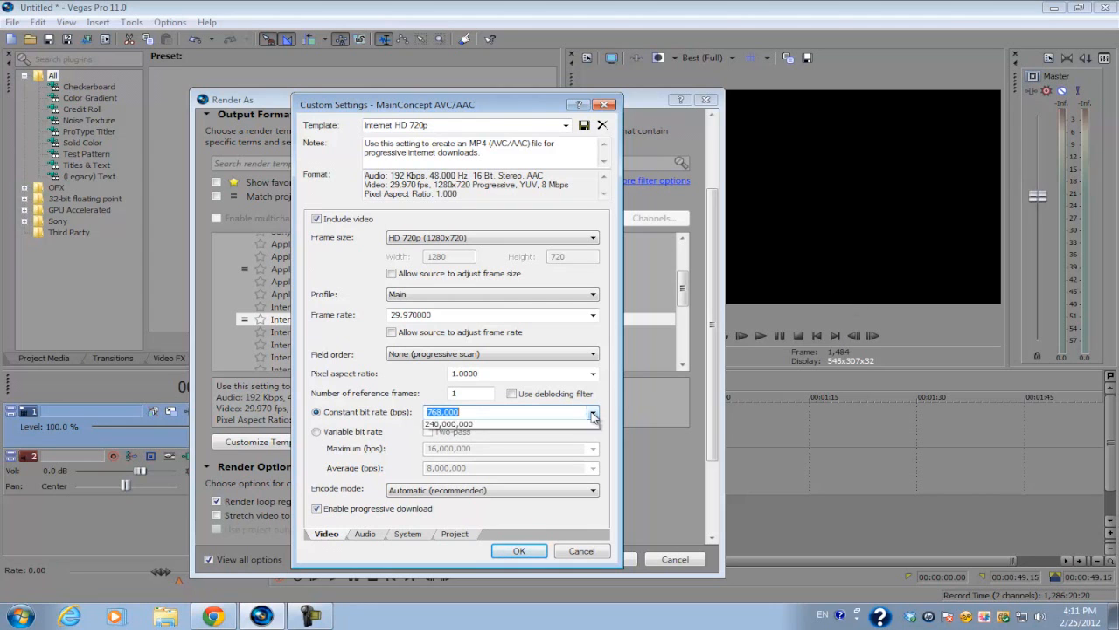
click(343, 416)
click(343, 416)
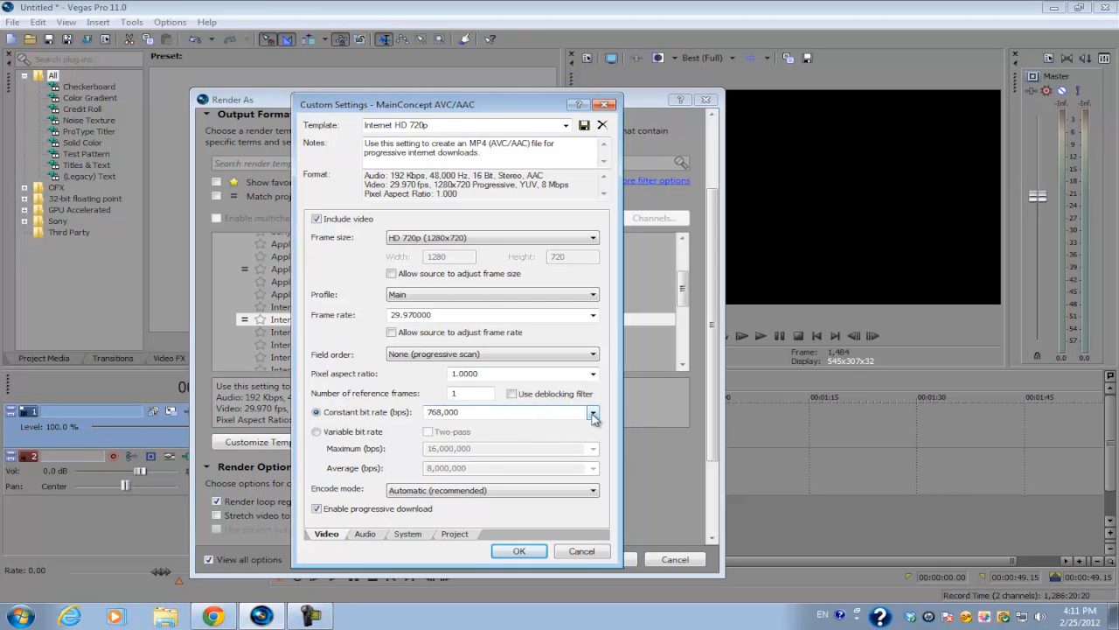
click(354, 434)
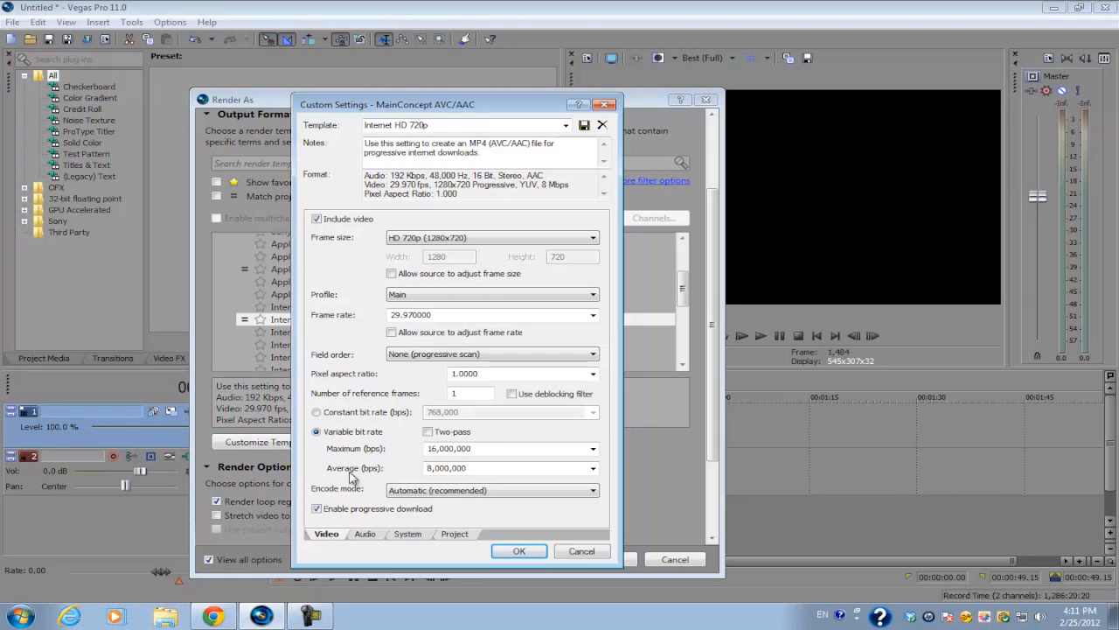
click(371, 413)
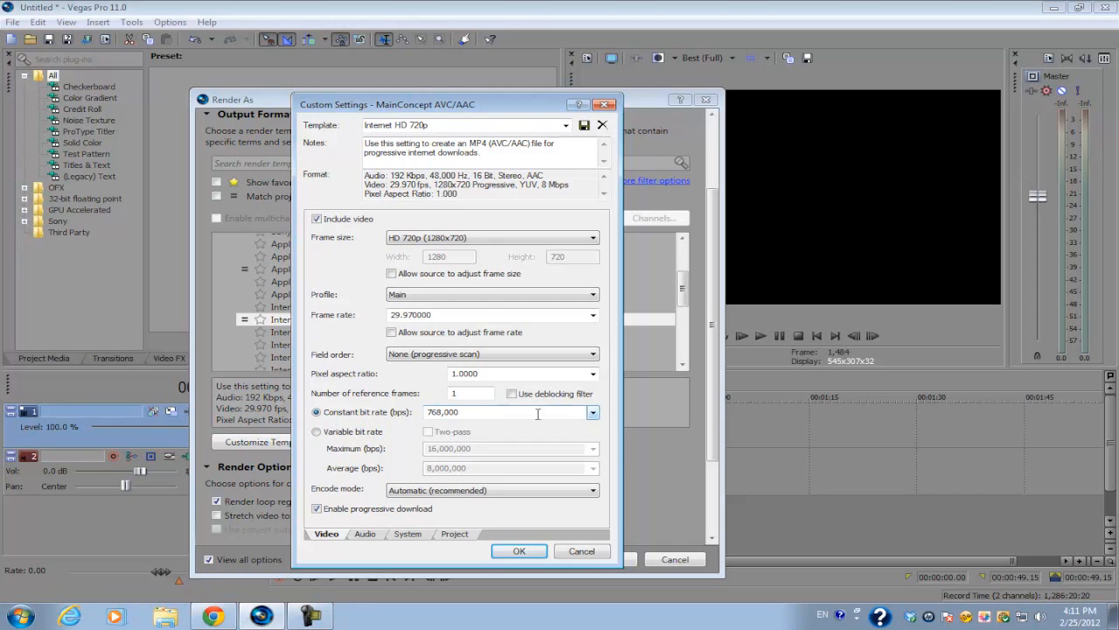
click(593, 413)
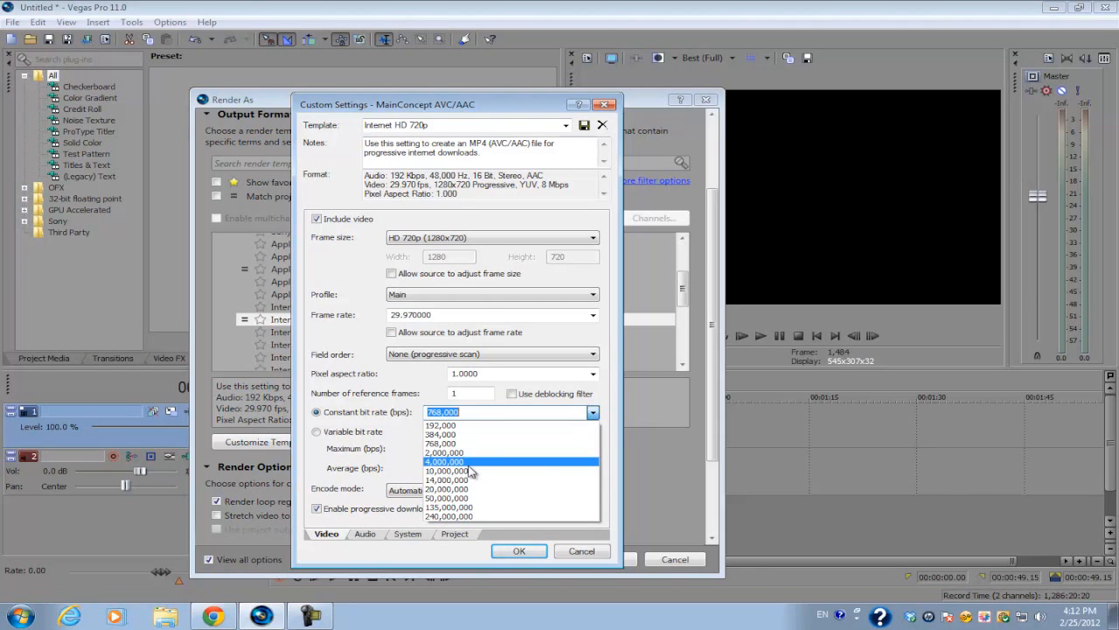
click(415, 447)
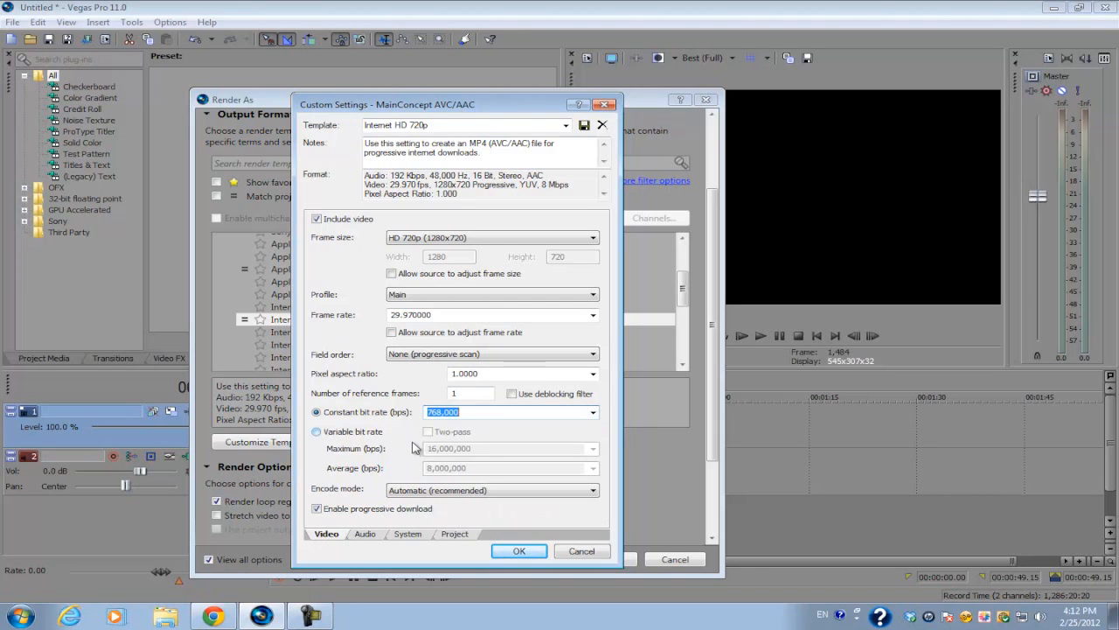
click(605, 106)
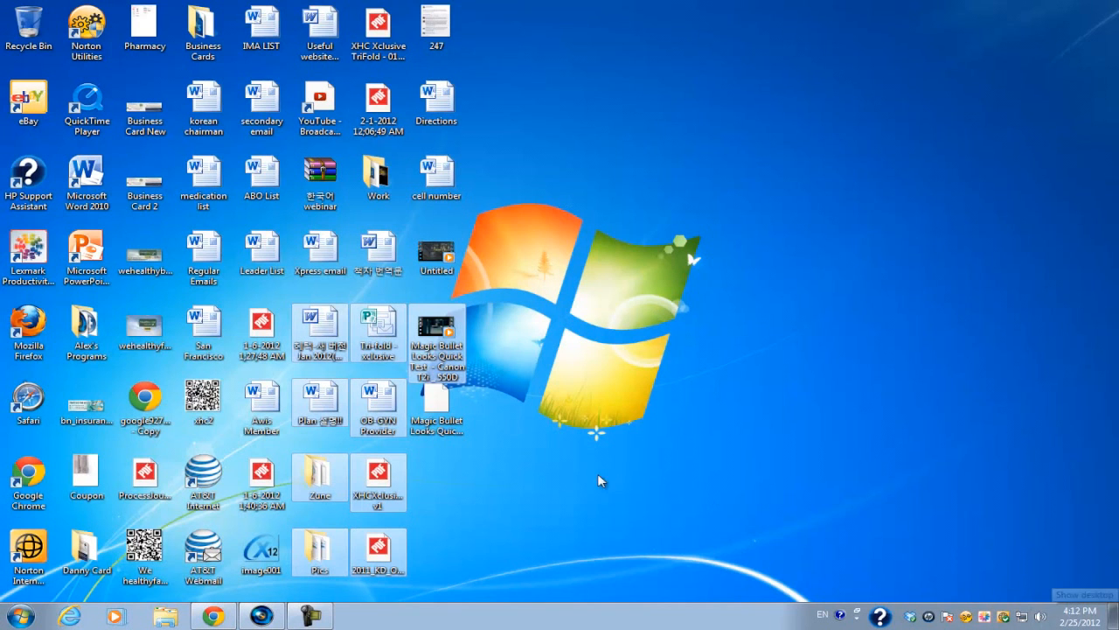
- On the Windows desktop, check the data rate in the file details of the Magic Bullet Looks Quick Test video, and close its properties
click(597, 473)
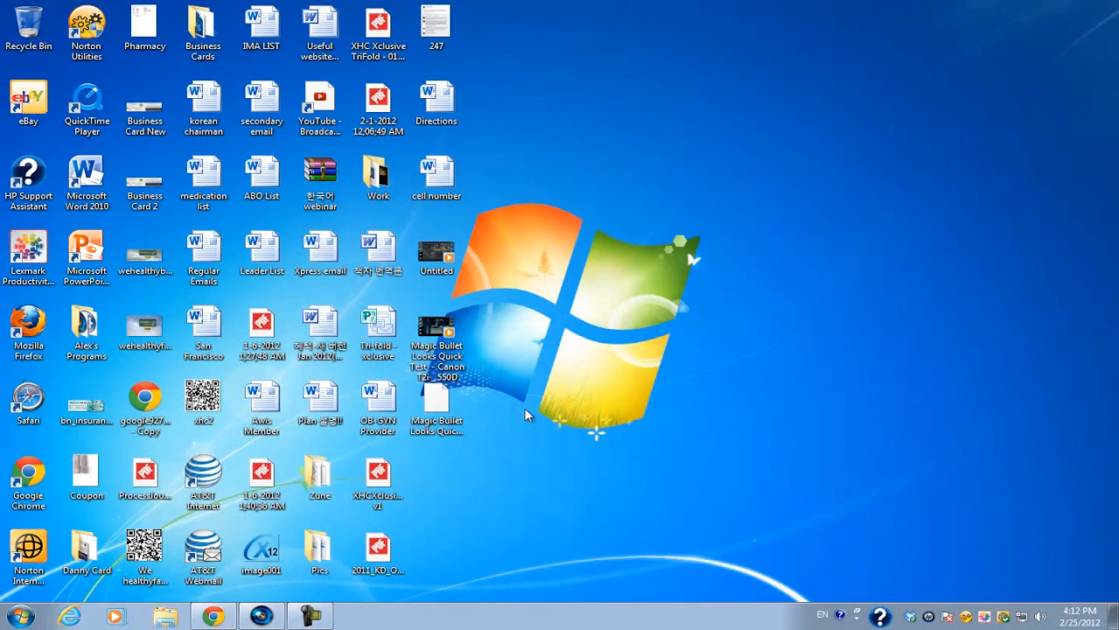
mouse_move(436, 329)
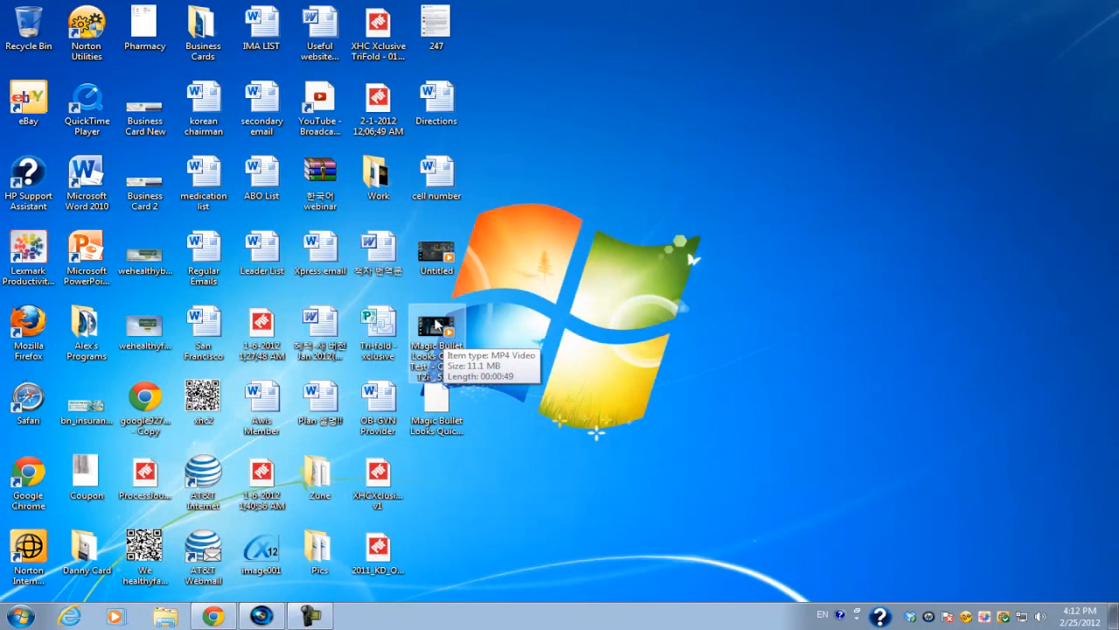
right_click(435, 329)
click(473, 312)
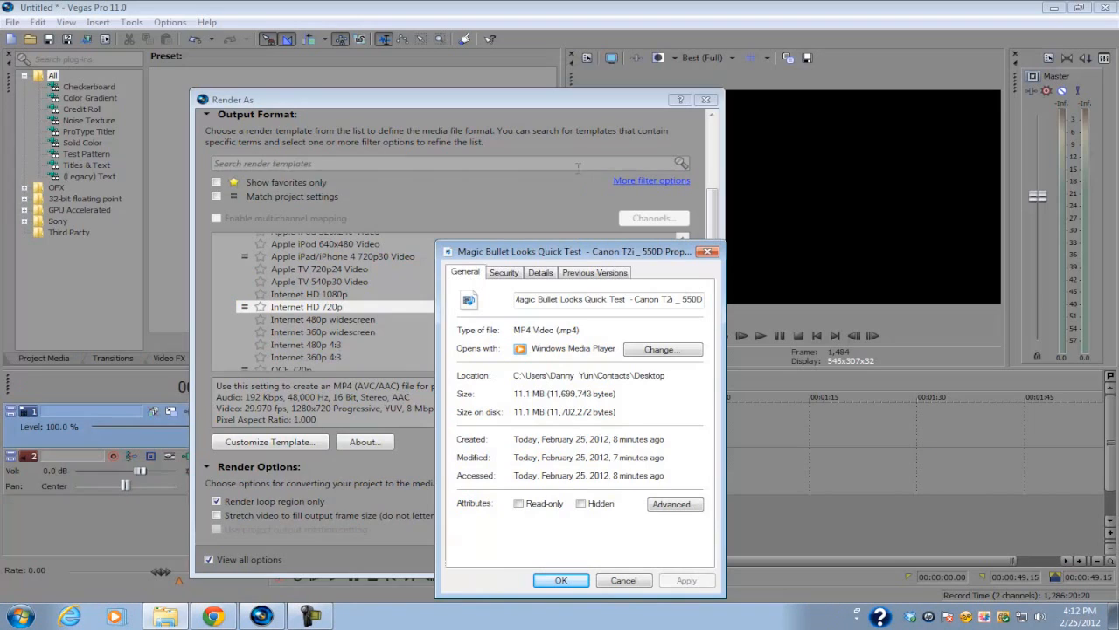
click(548, 273)
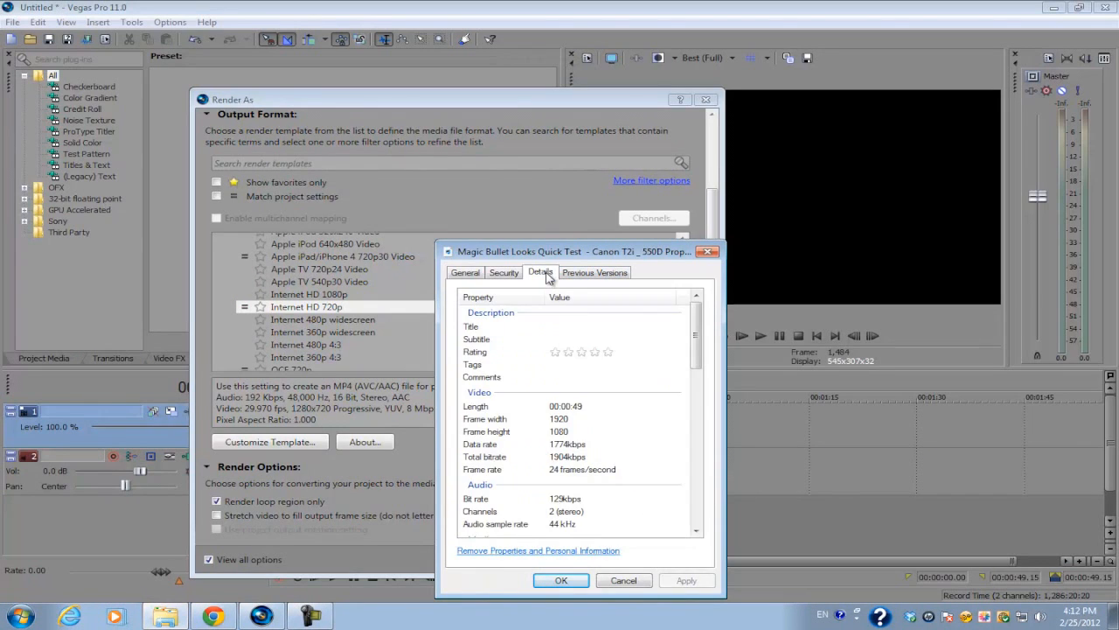
click(560, 446)
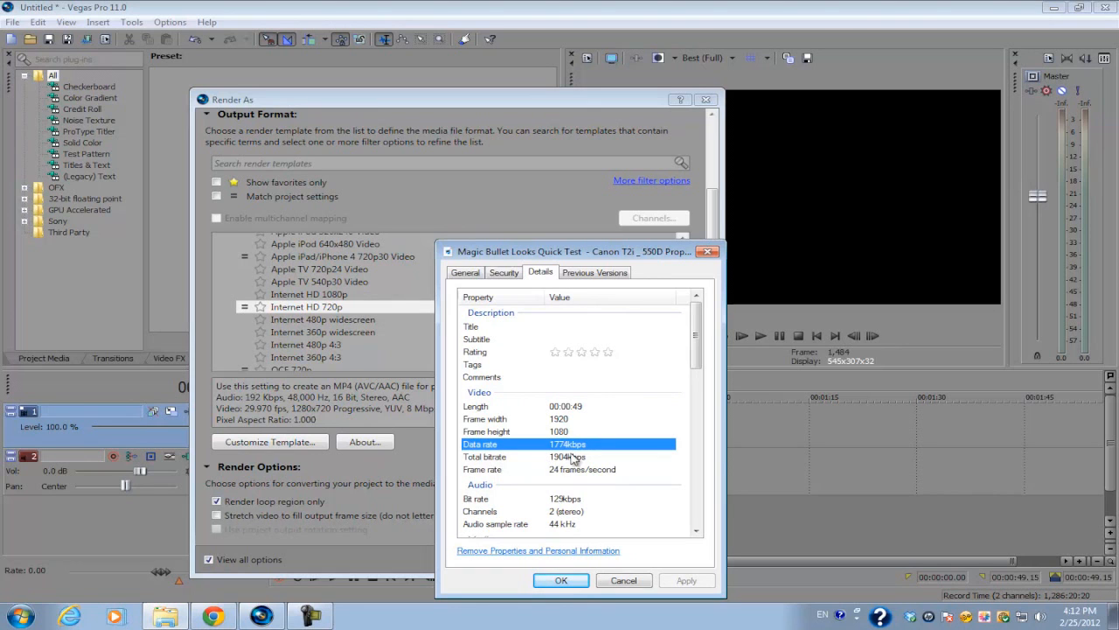
click(708, 252)
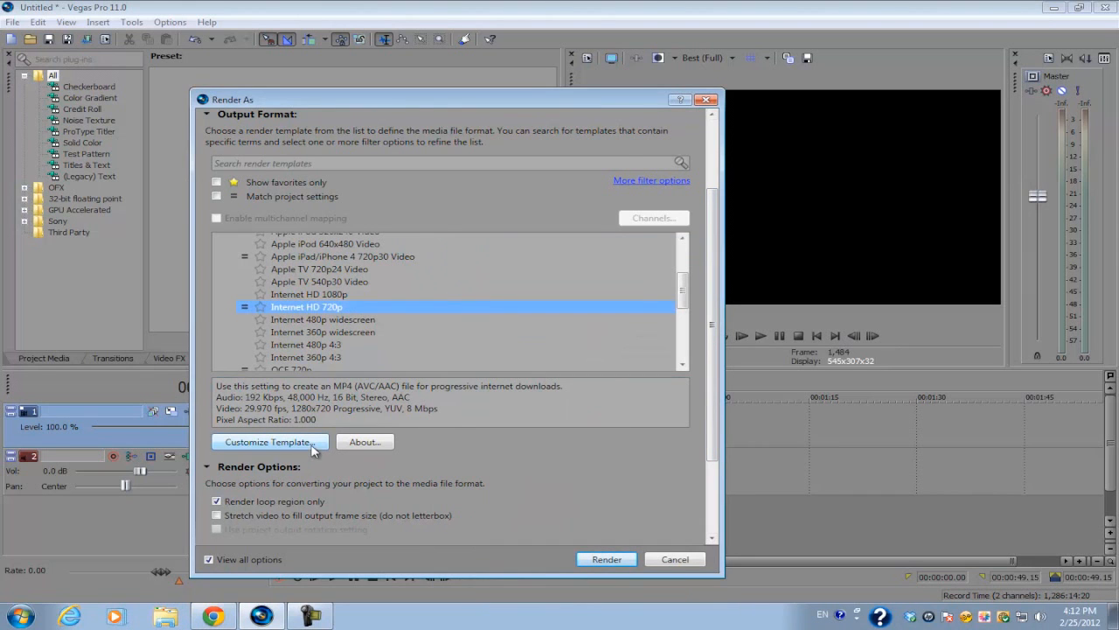
- Reopen the Internet HD 720p template's custom settings and set the average variable bit rate to 10,000,000 bps
click(268, 441)
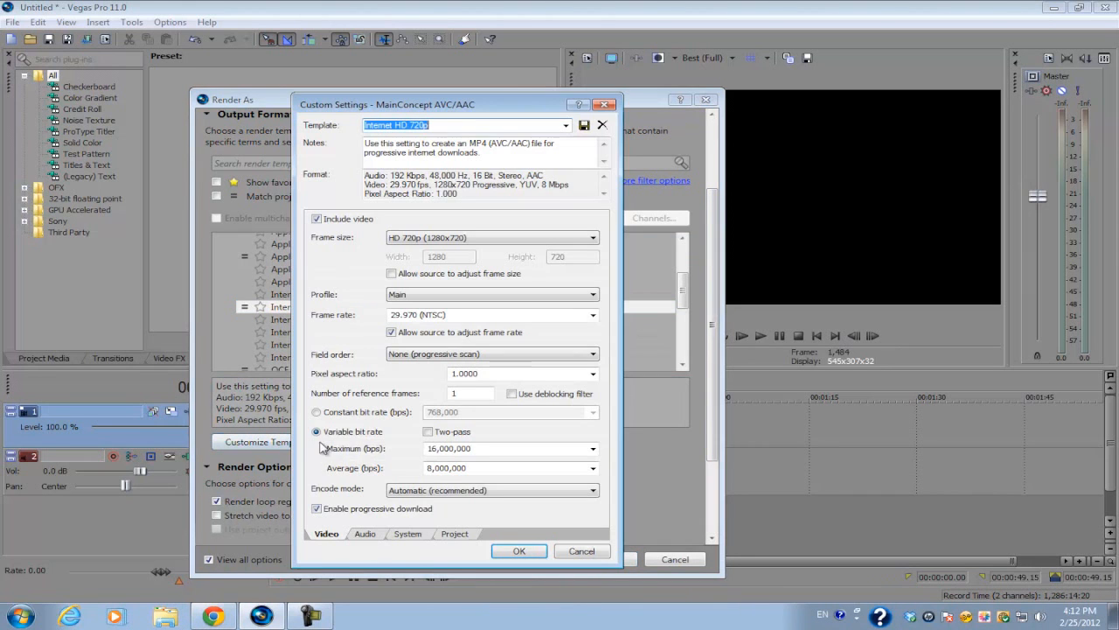
click(593, 449)
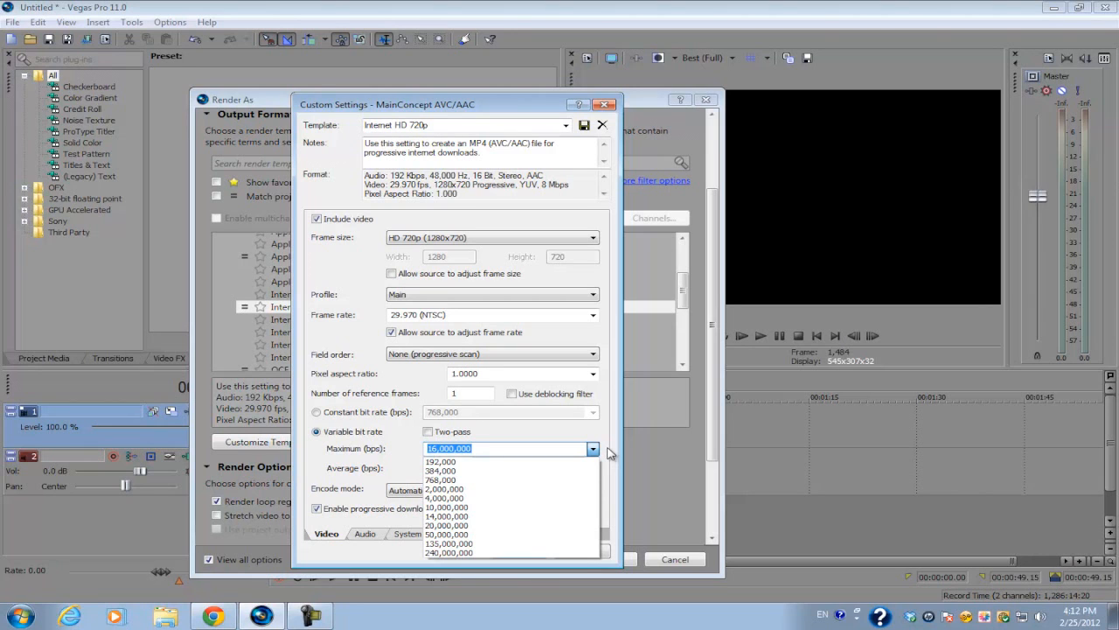
click(591, 448)
click(592, 449)
click(358, 467)
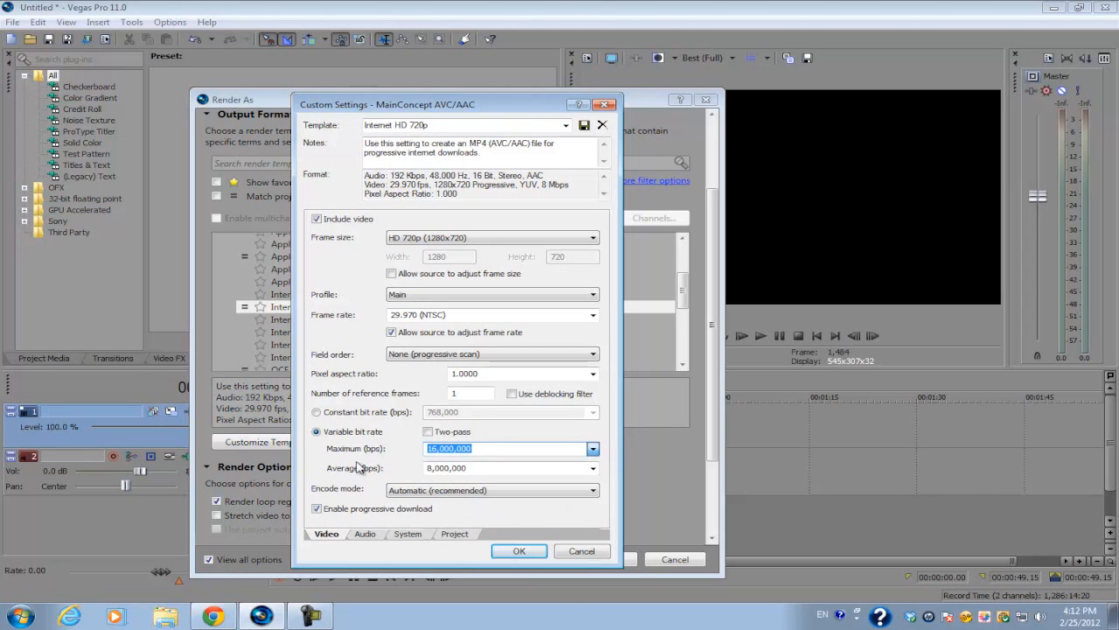
click(592, 449)
click(592, 449)
click(593, 468)
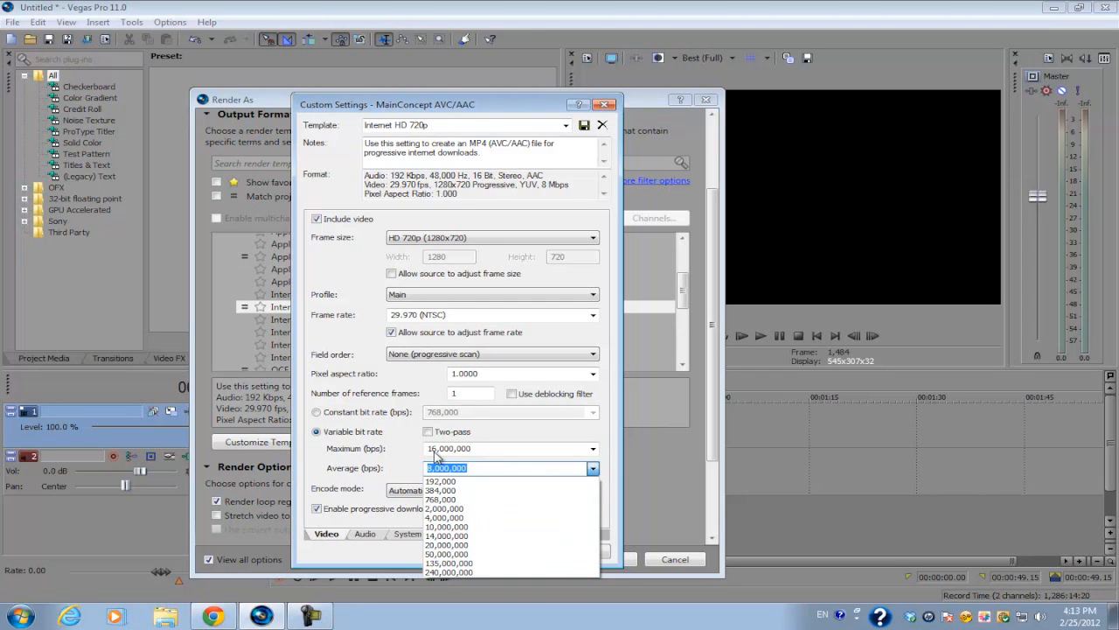
click(446, 528)
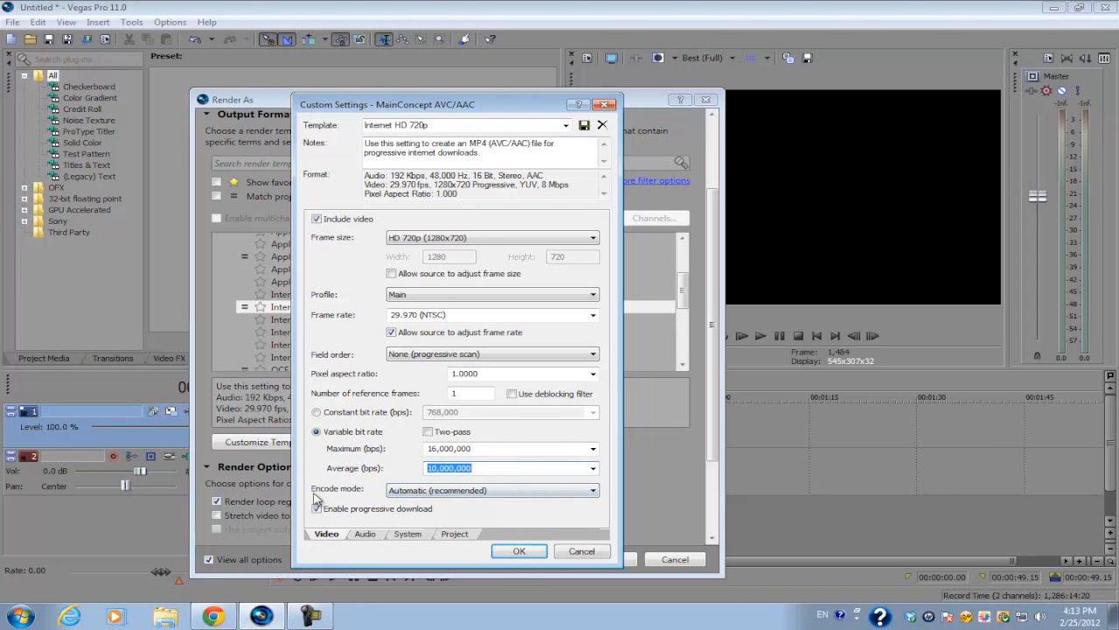
- Set the video encode mode to Render using CPU only
click(407, 492)
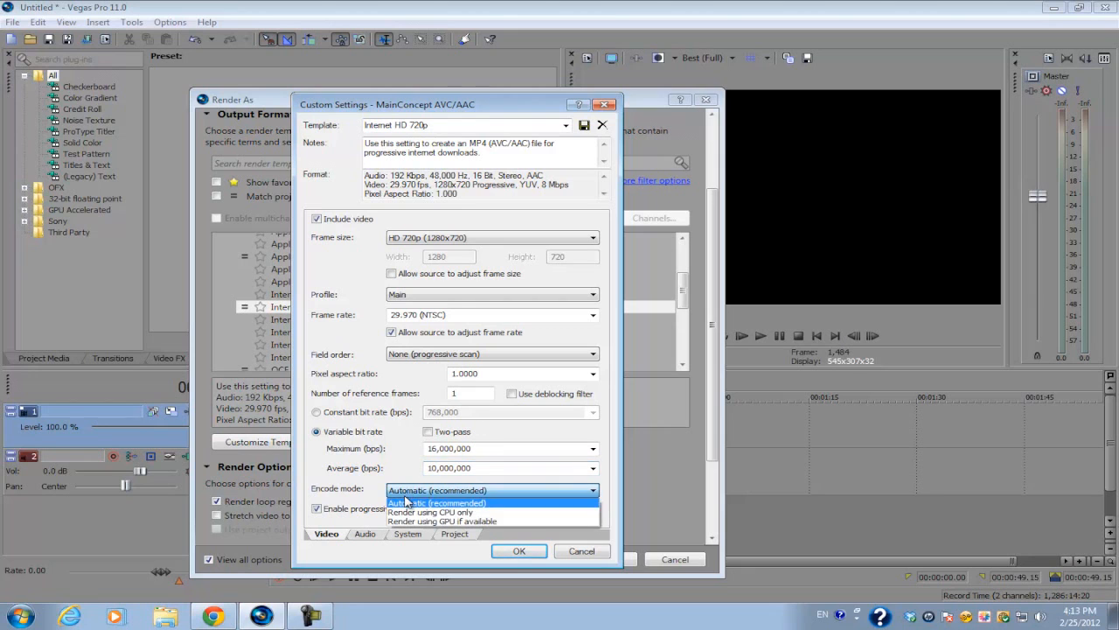
click(446, 514)
click(508, 493)
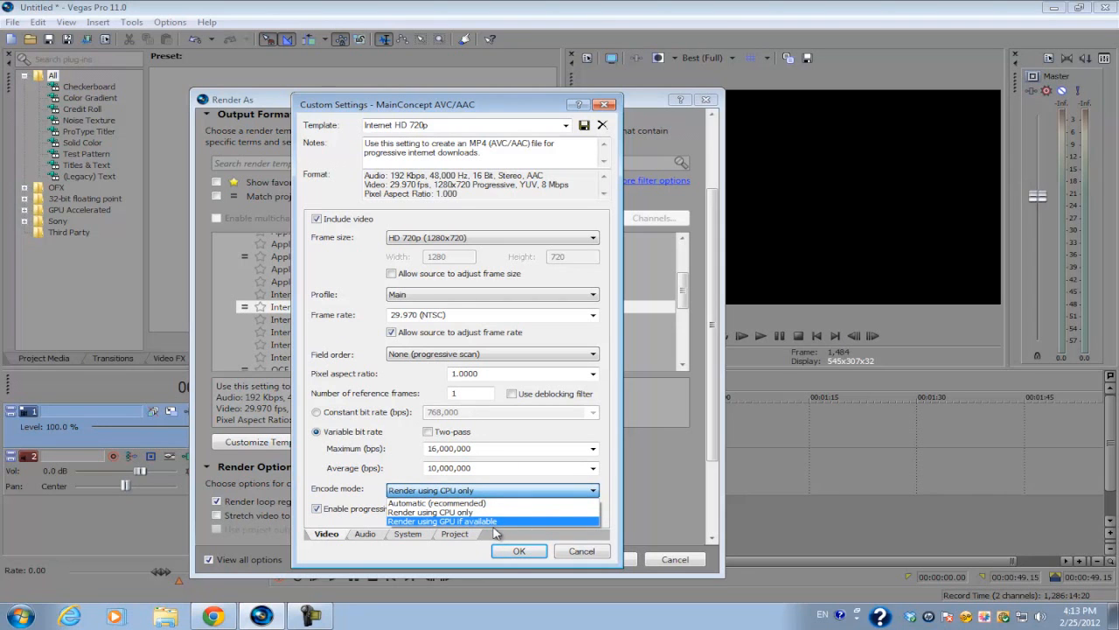
click(409, 513)
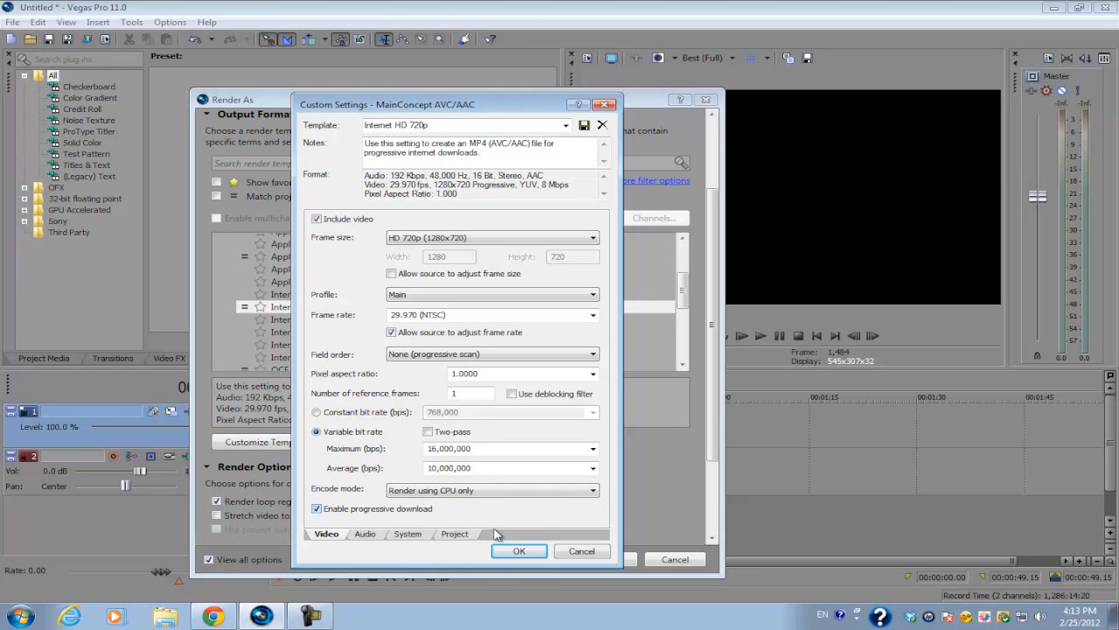
- Review the template's audio bit rate options and choose 192,000 bps
click(365, 534)
click(537, 261)
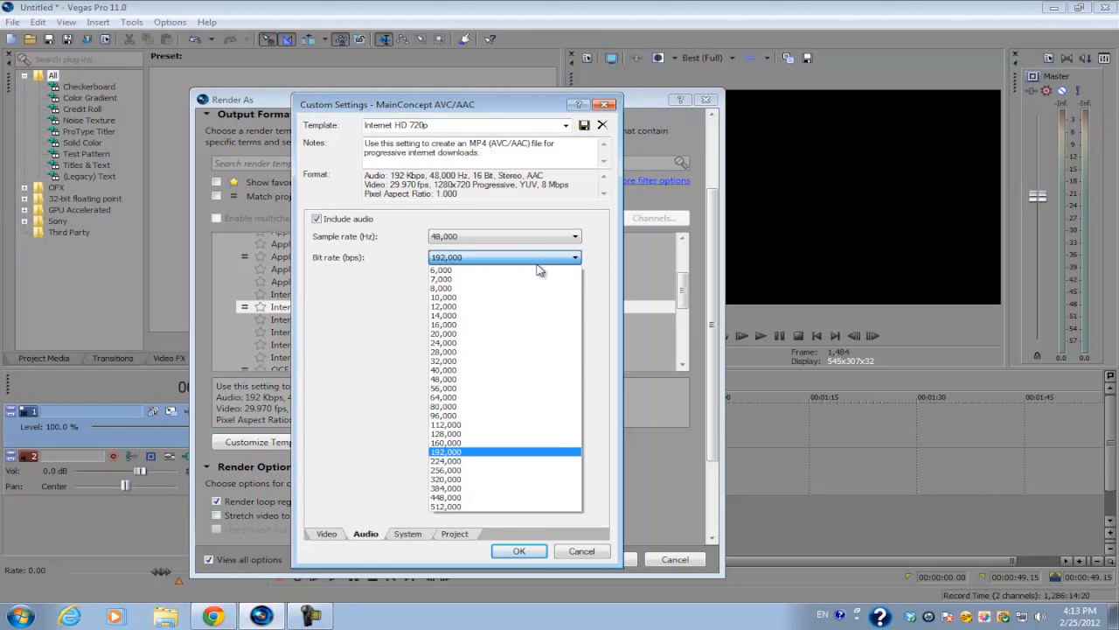
click(537, 263)
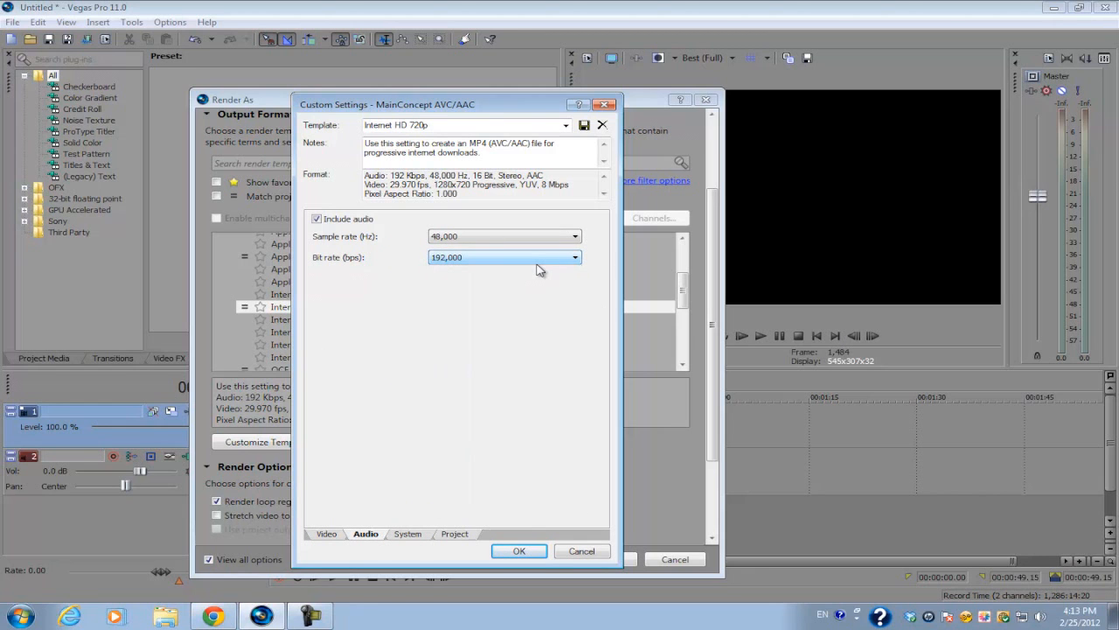
click(538, 263)
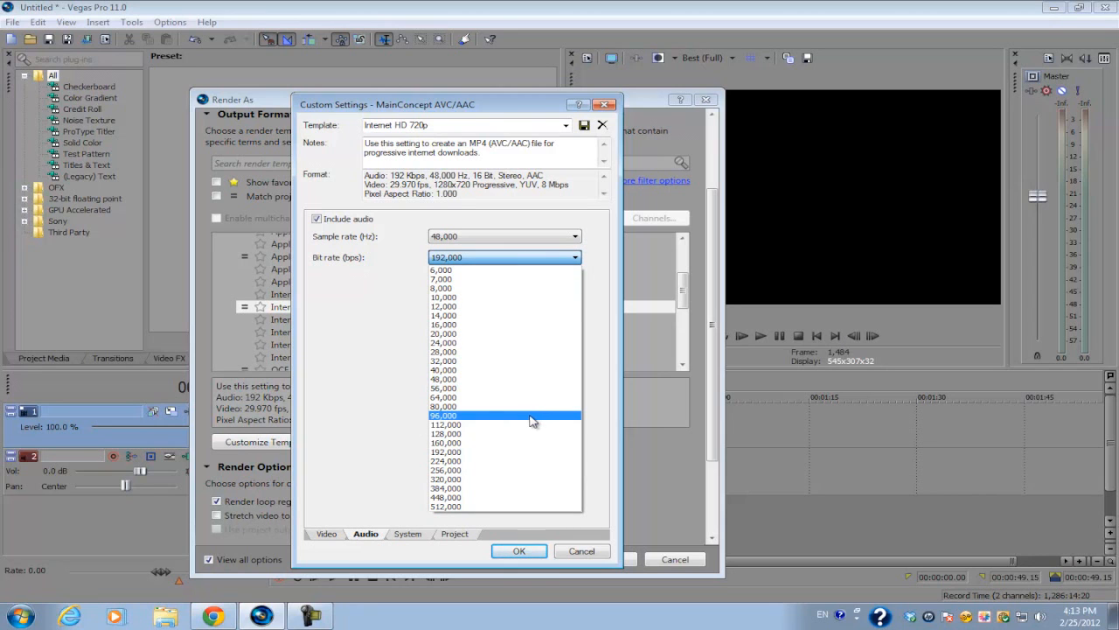
click(444, 453)
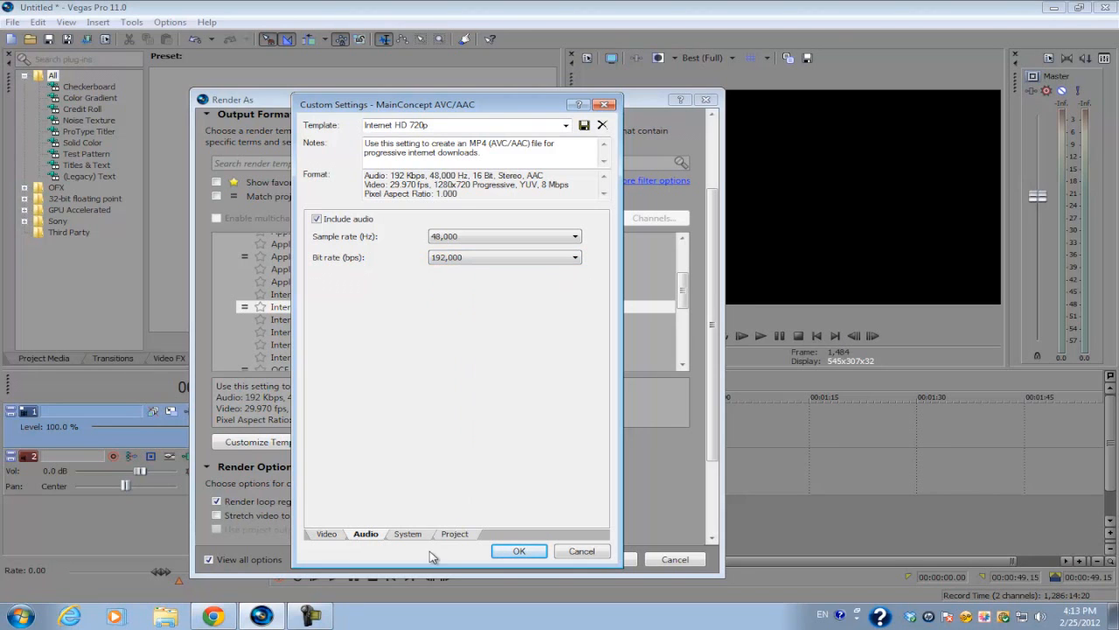
- Check the system's GPU availability for rendering, and set the template's video rendering quality to Best
click(409, 535)
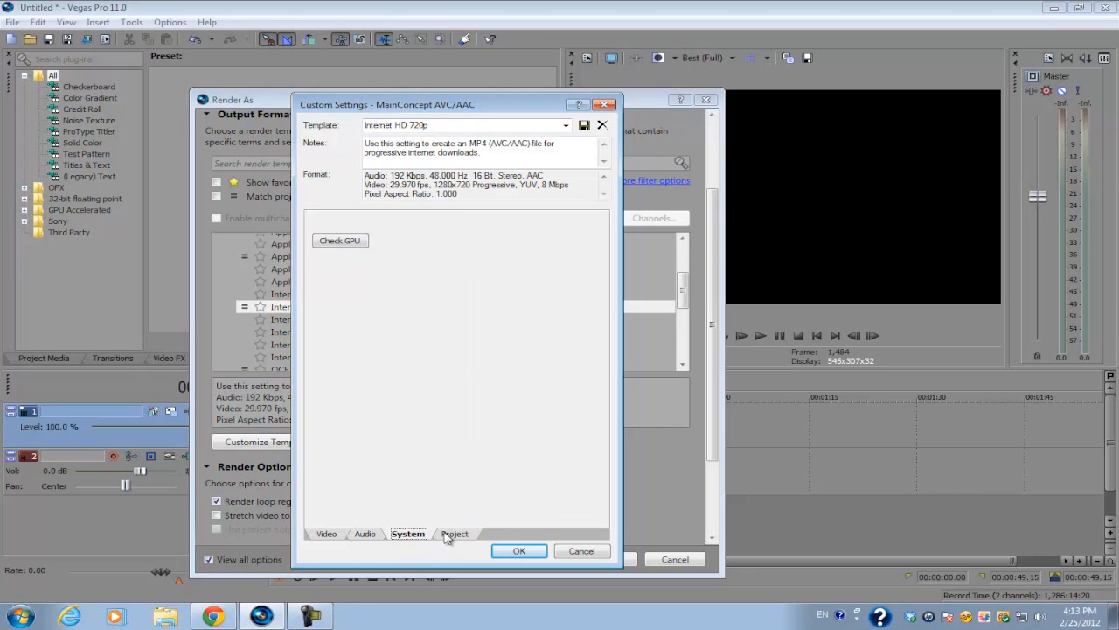
click(358, 243)
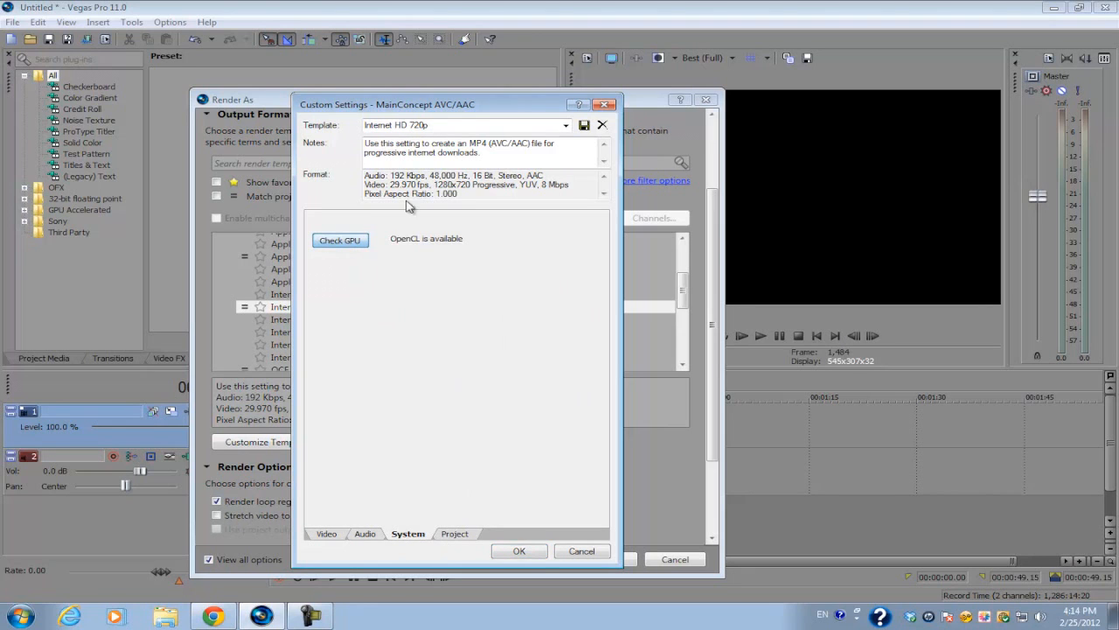
click(455, 535)
click(503, 228)
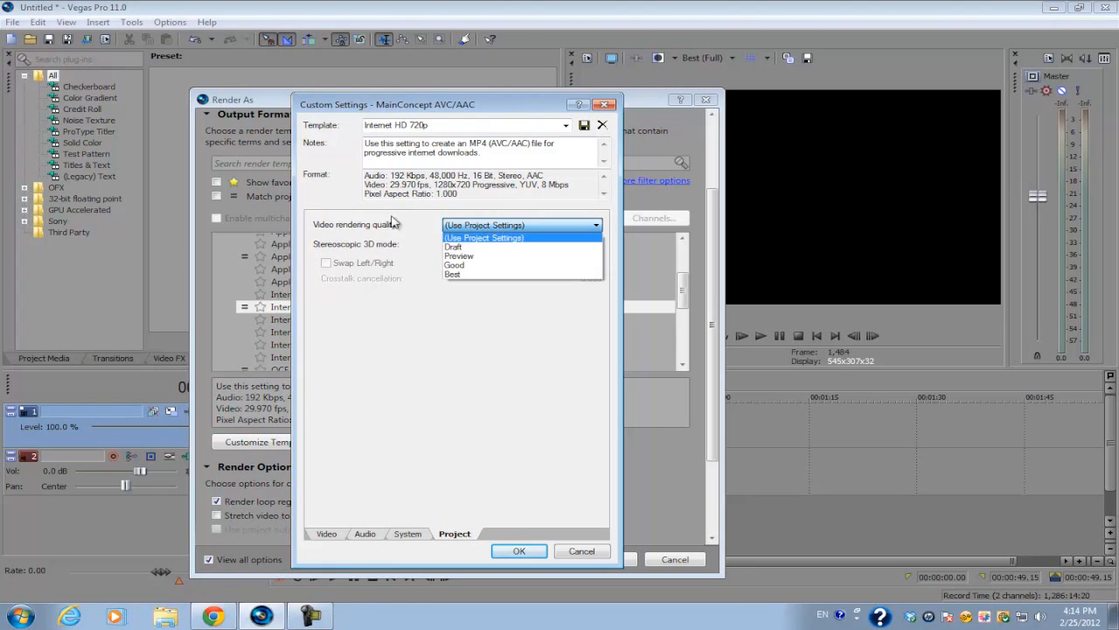
click(472, 274)
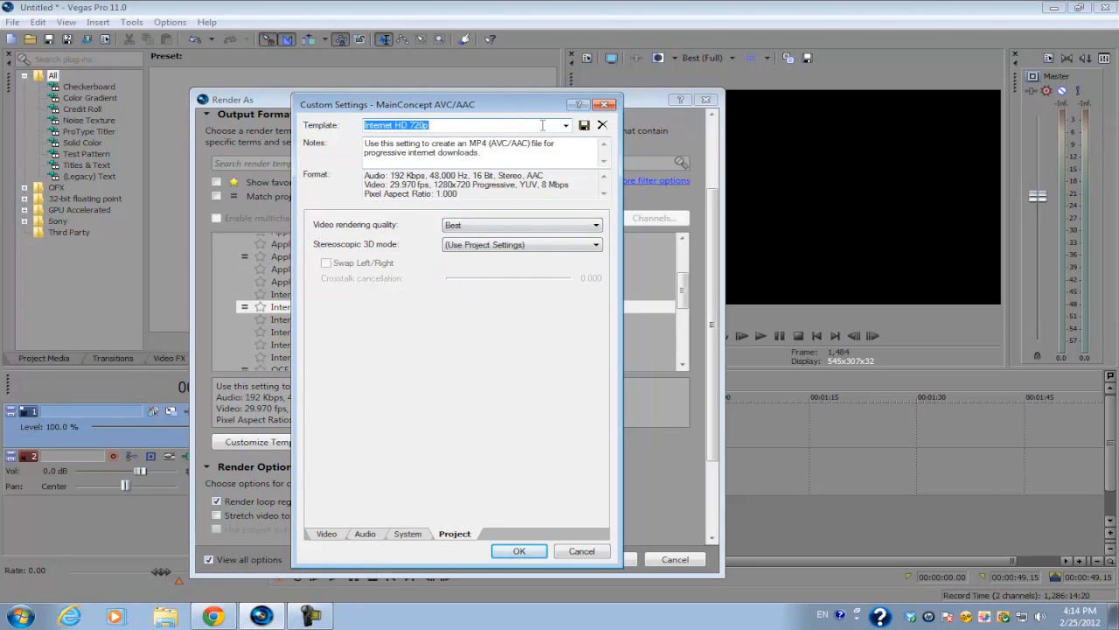
- Save the customized render settings as a new template named Preset, and accept the custom settings
click(460, 122)
drag(472, 122, 242, 121)
key(BackSpace)
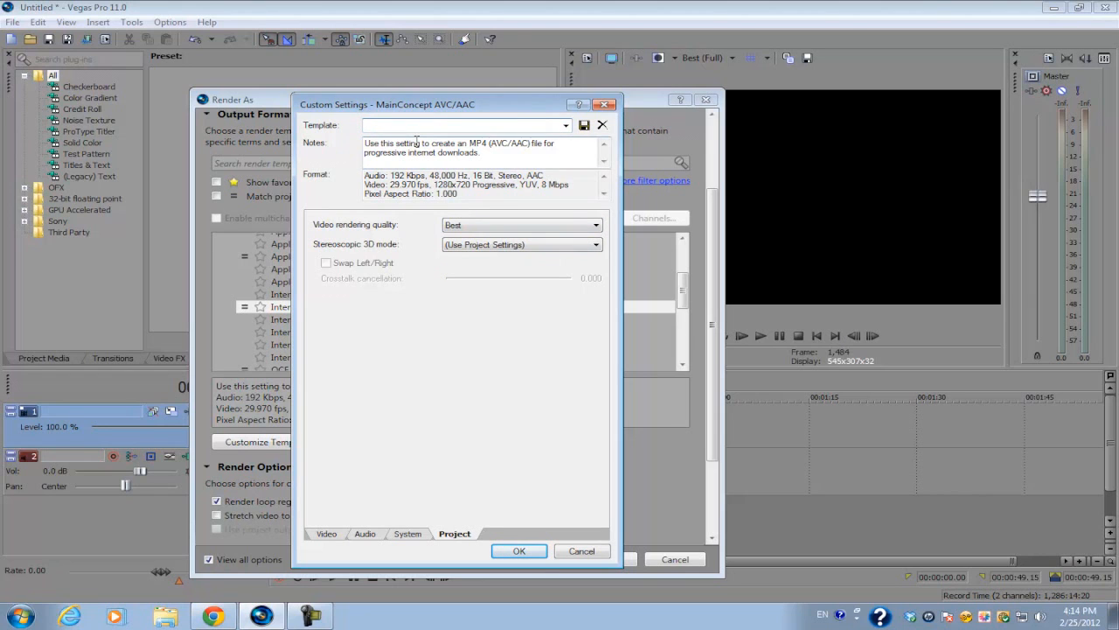
text(reset)
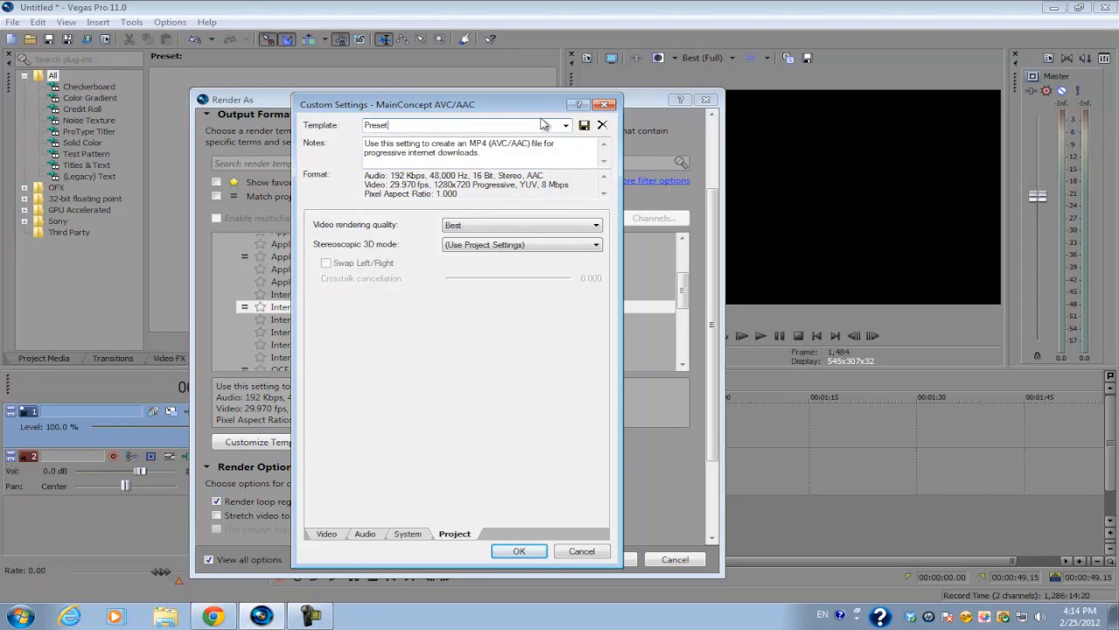
click(589, 127)
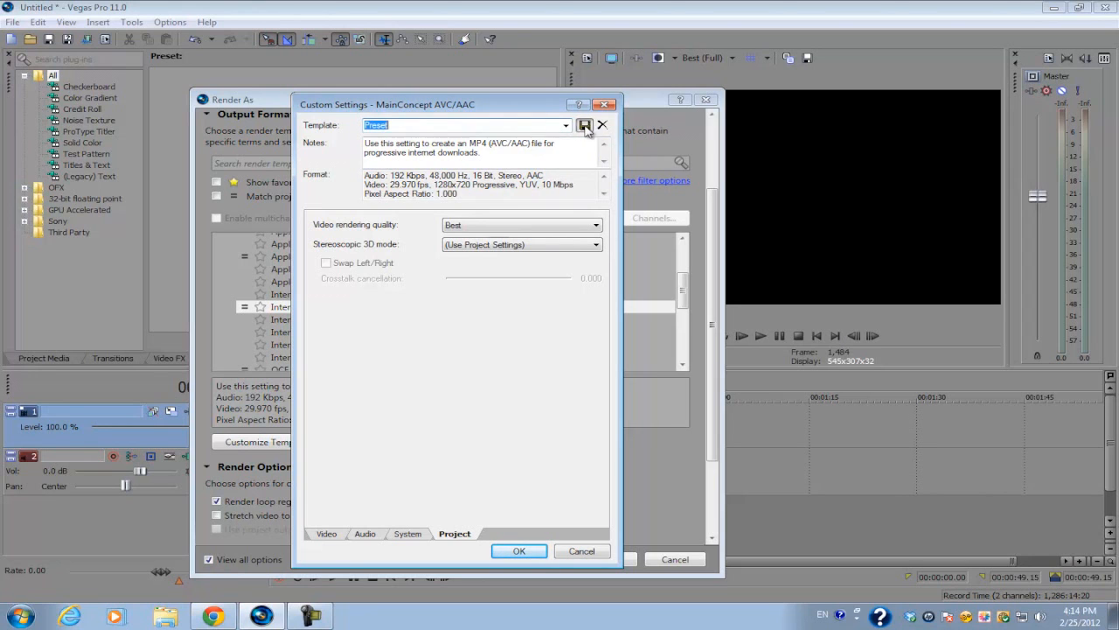
click(532, 552)
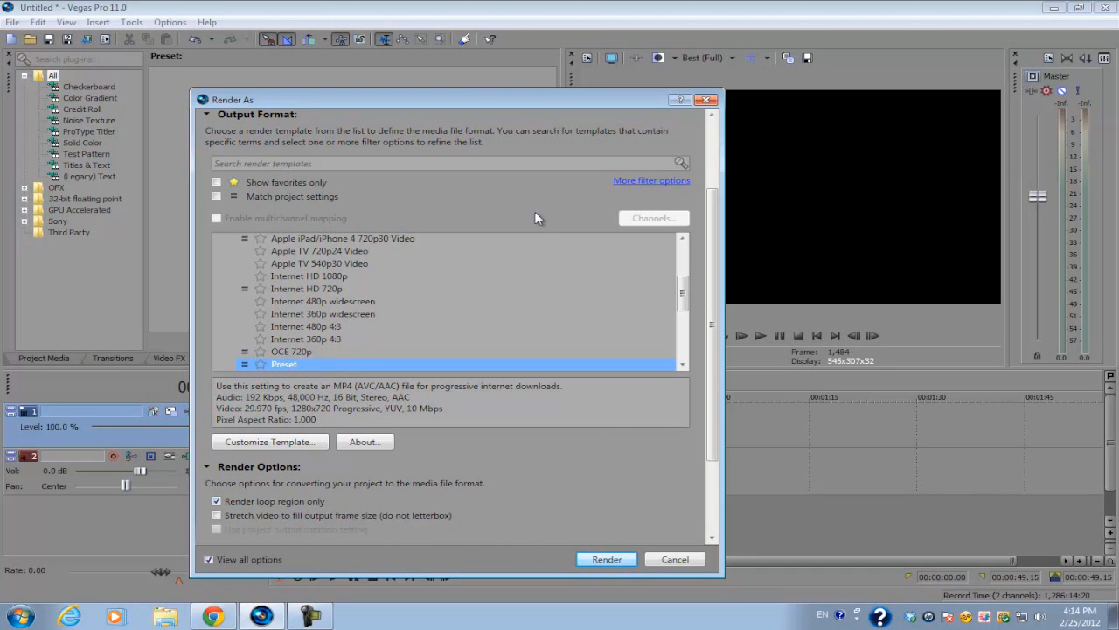
- Check the loop region on the timeline behind the render dialog, and try rendering to Untitled.mp4, declining to overwrite the existing file
drag(454, 98, 930, 137)
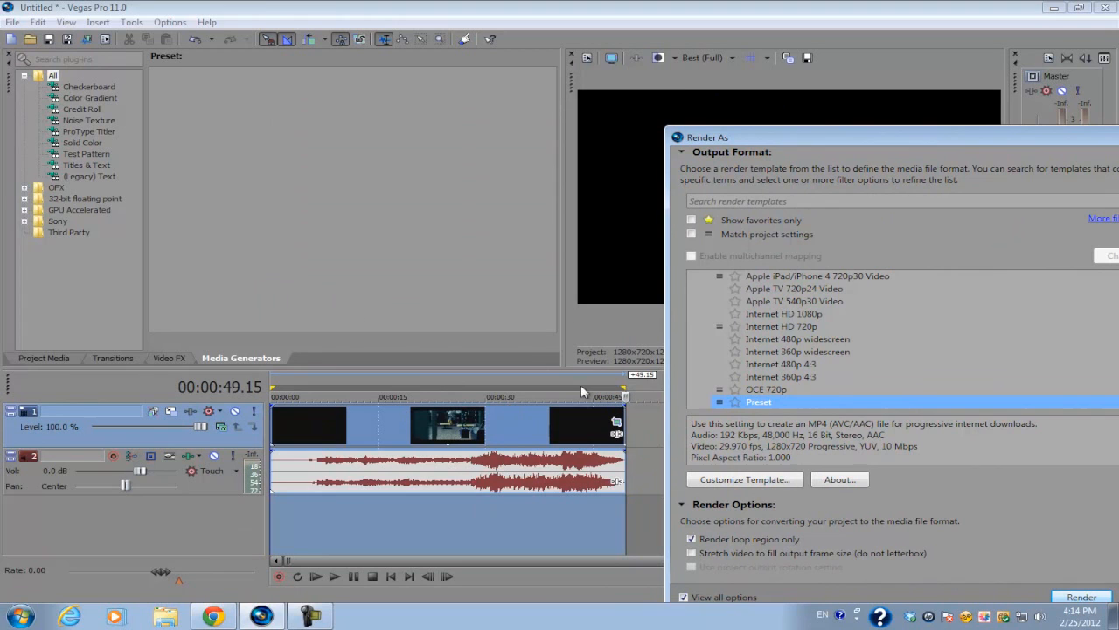
drag(765, 140, 274, 67)
click(595, 523)
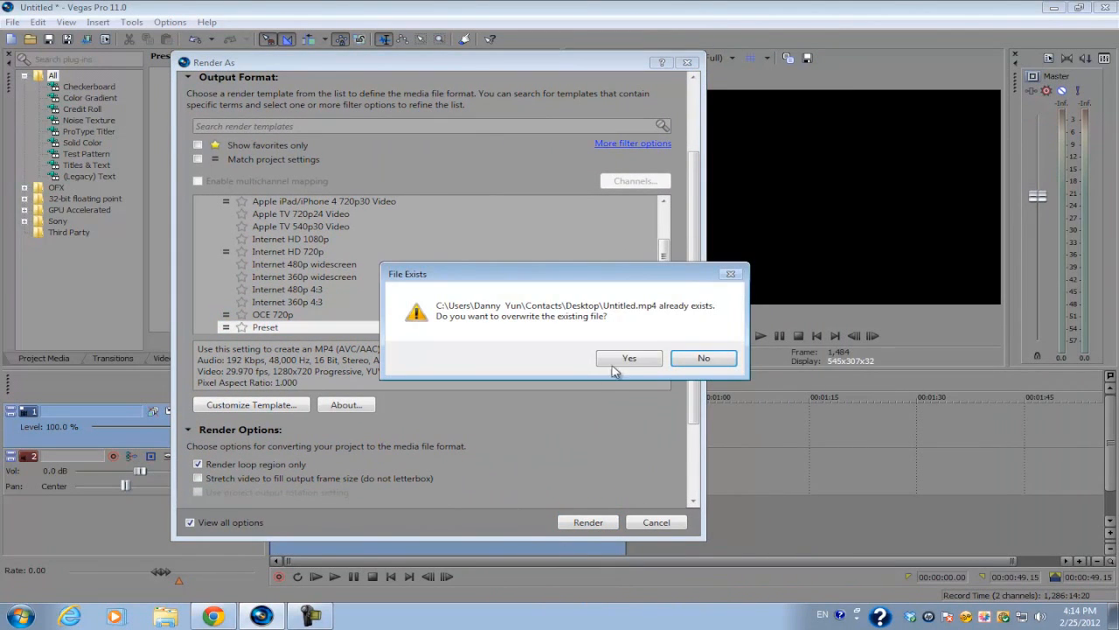
click(674, 358)
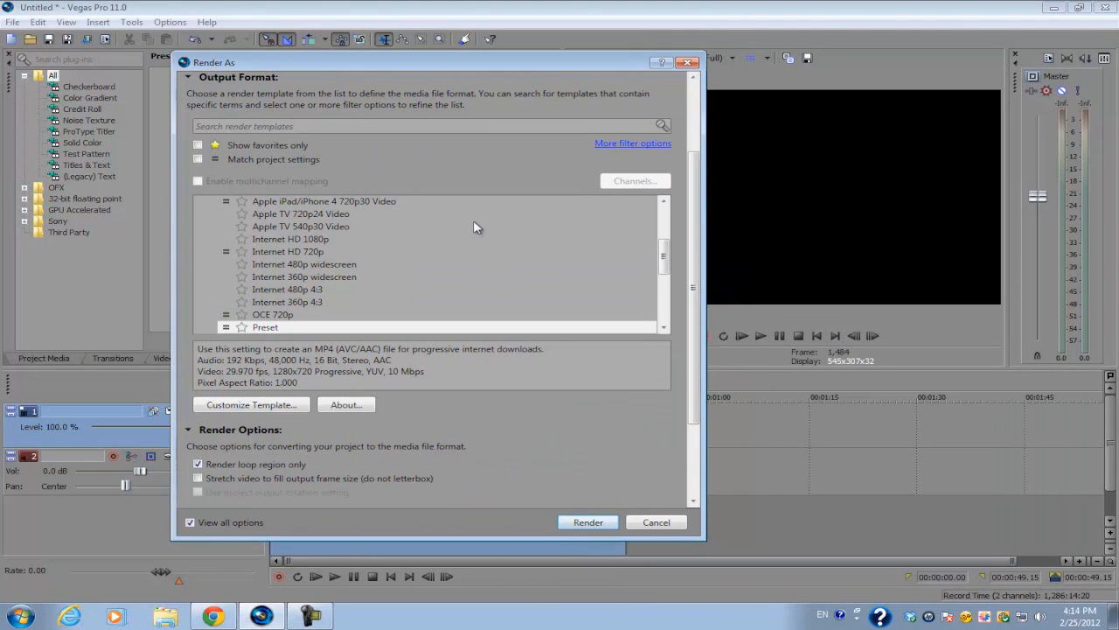
- Name the output file 1 and start rendering it with the Preset template
scroll(674, 179, up, 3)
double_click(272, 144)
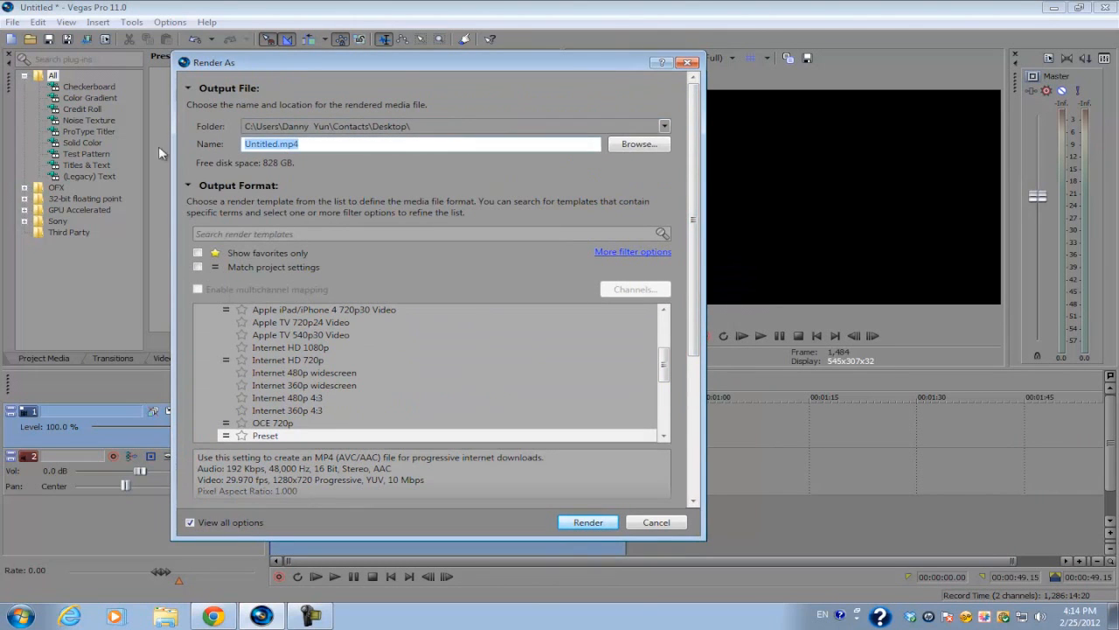
text(1)
click(589, 522)
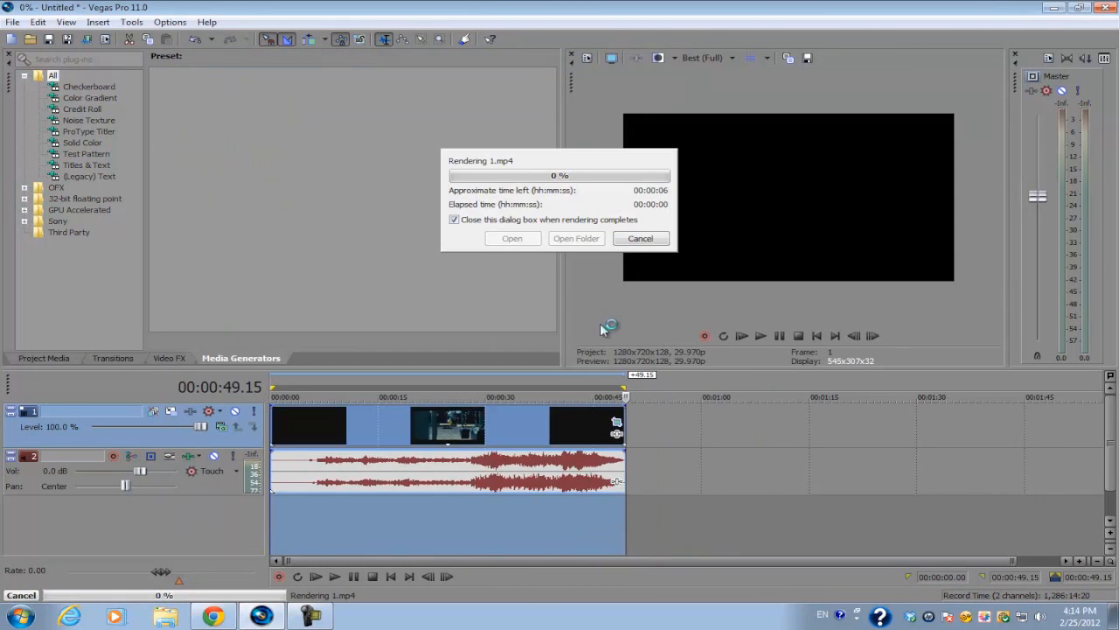